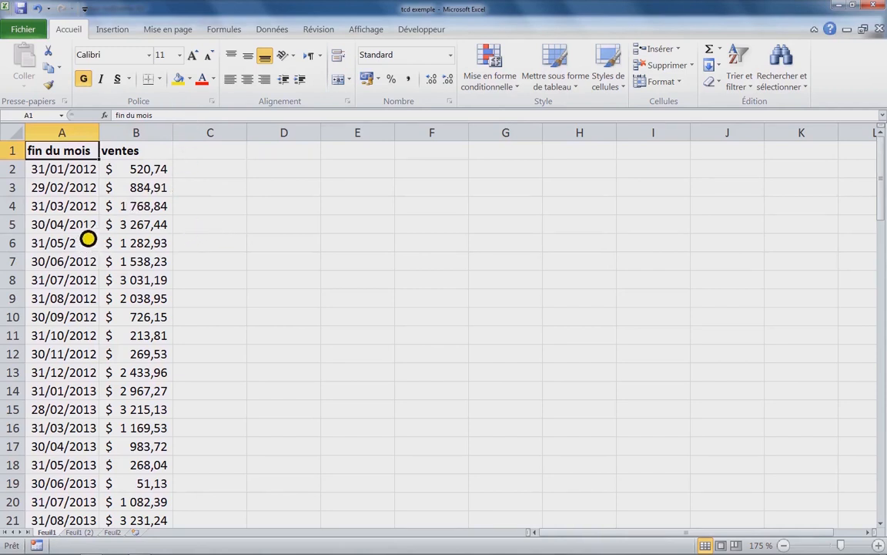
# Apply all borders to the whole data table containing the fin du mois and ventes columns.
pyautogui.click(90, 225)
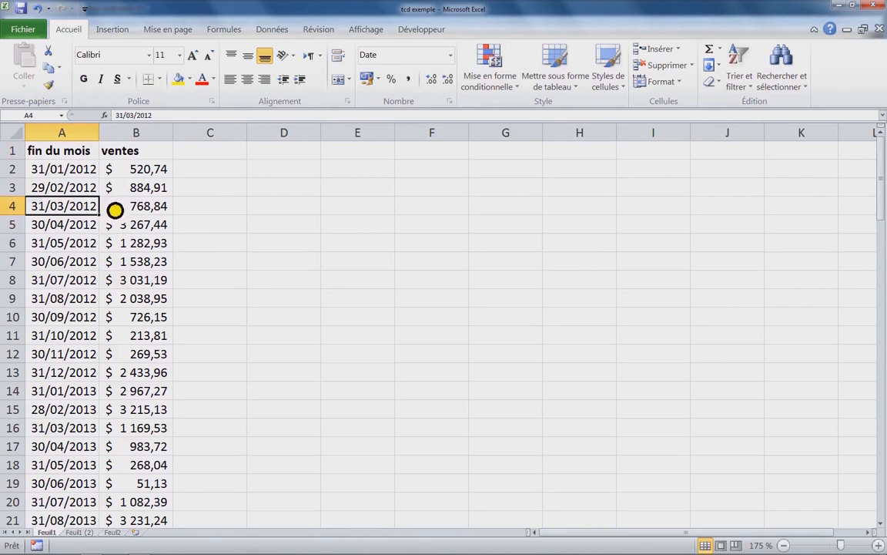
pyautogui.hotkey('ctrl', 'a')
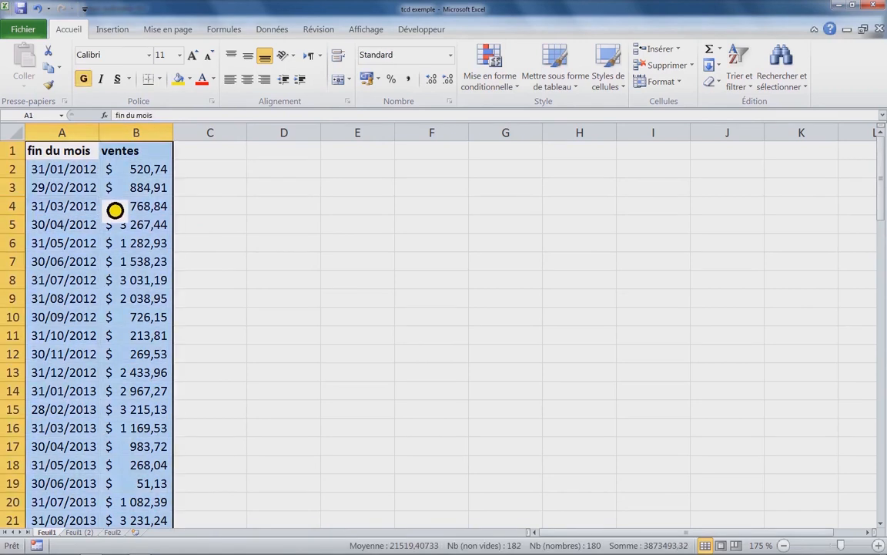
pyautogui.click(158, 78)
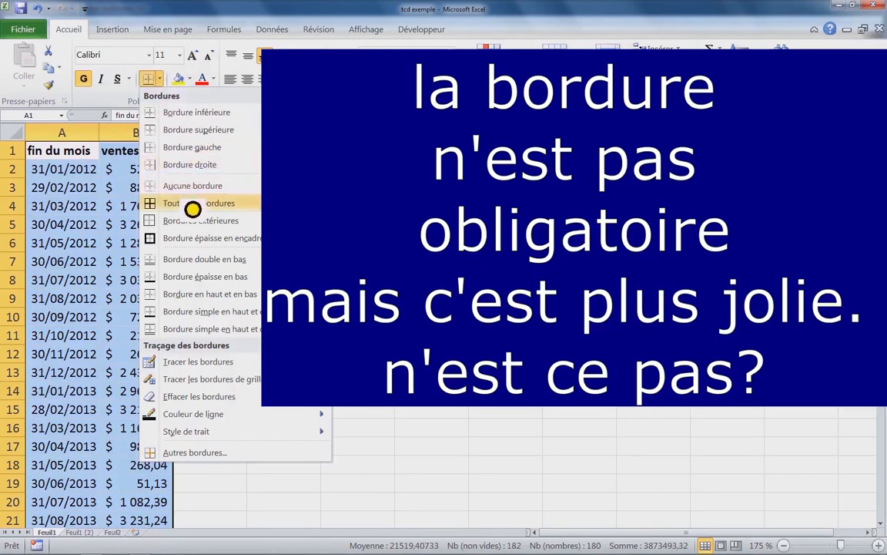
pyautogui.click(193, 204)
pyautogui.click(151, 223)
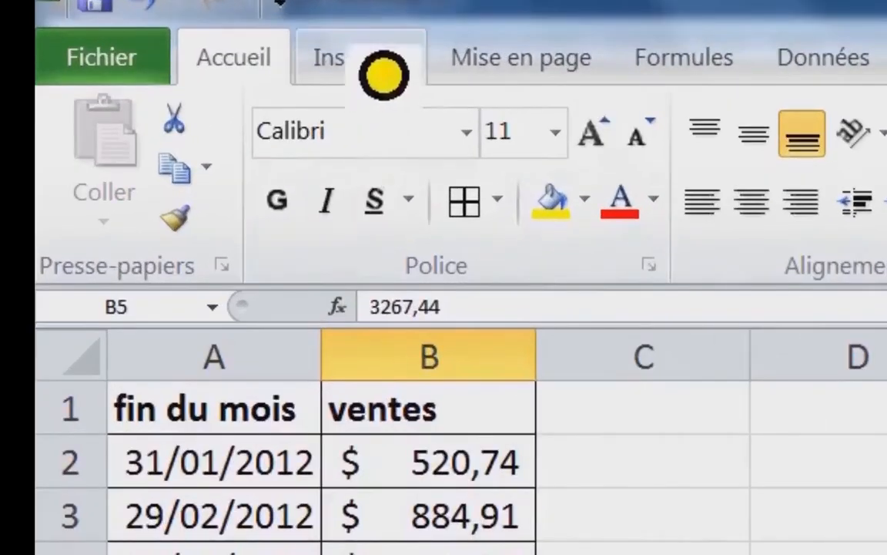
# Create a pivot table from Feuil1!$A$1:$B$91 on the existing worksheet at location Feuil1!$E$1.
pyautogui.click(384, 75)
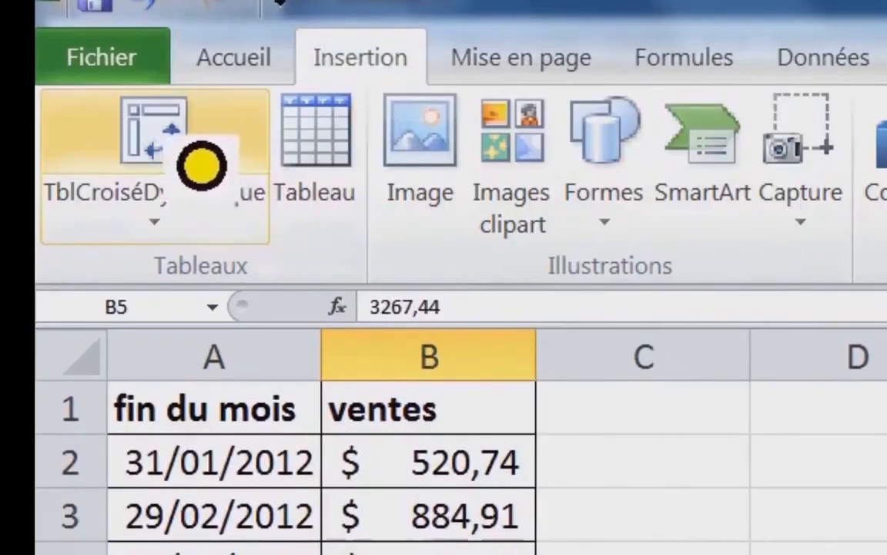
pyautogui.click(201, 164)
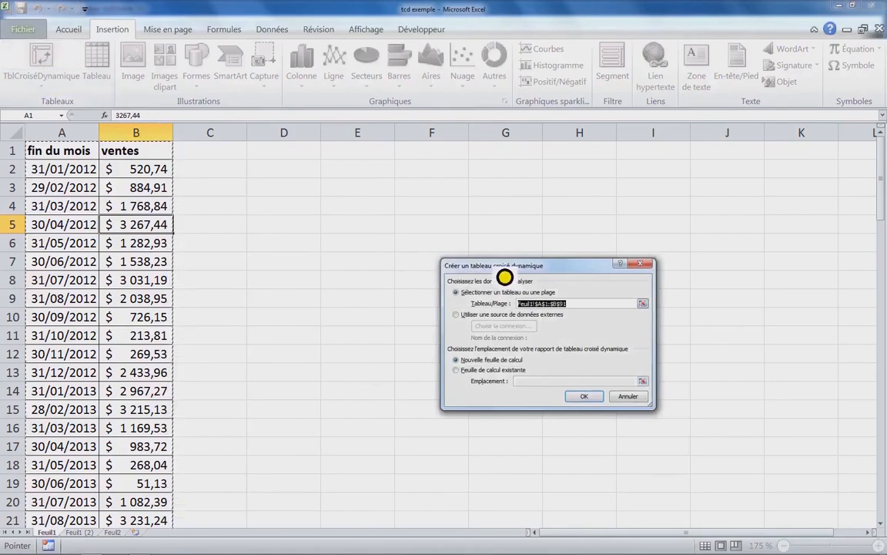
pyautogui.moveTo(466, 264); pyautogui.dragTo(309, 211)
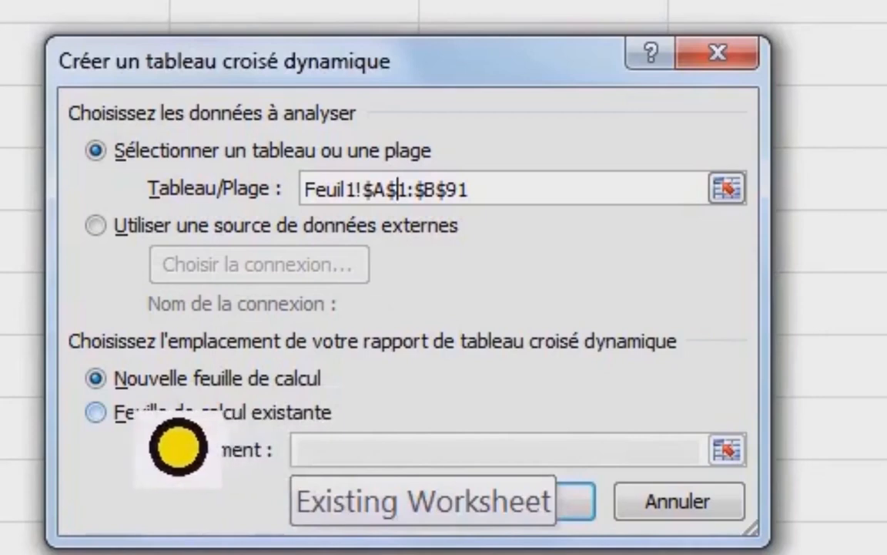
pyautogui.click(176, 416)
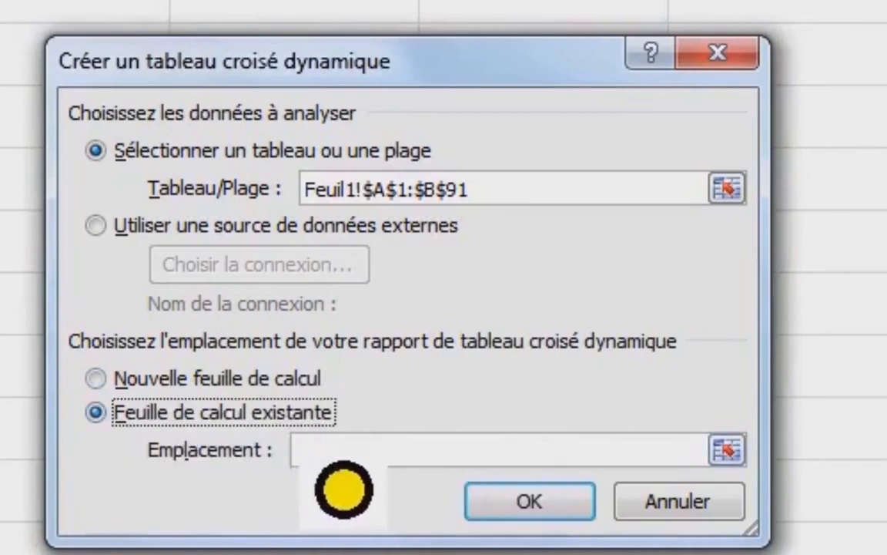
pyautogui.click(316, 449)
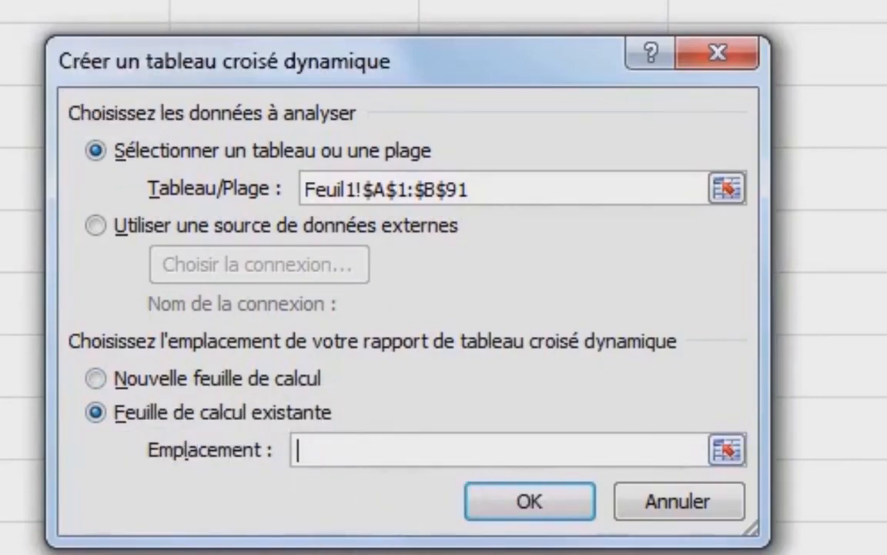
pyautogui.click(295, 2)
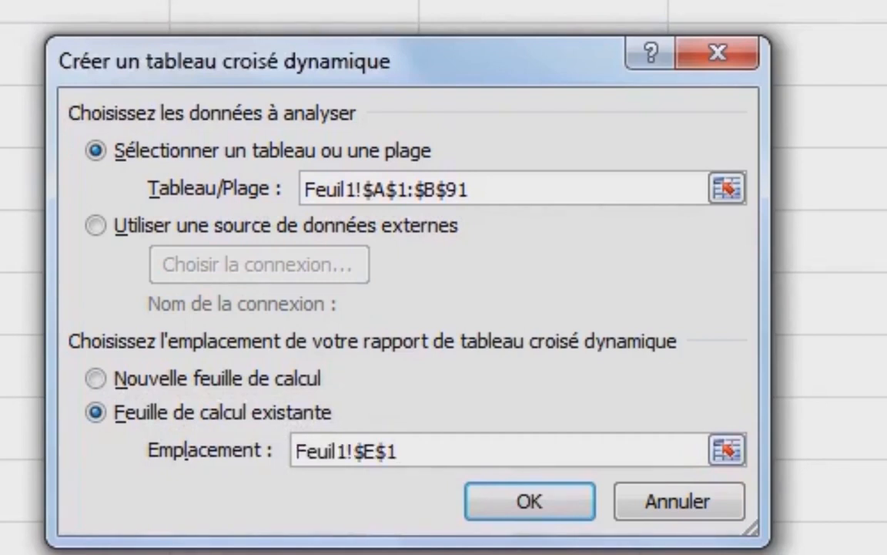
pyautogui.click(574, 510)
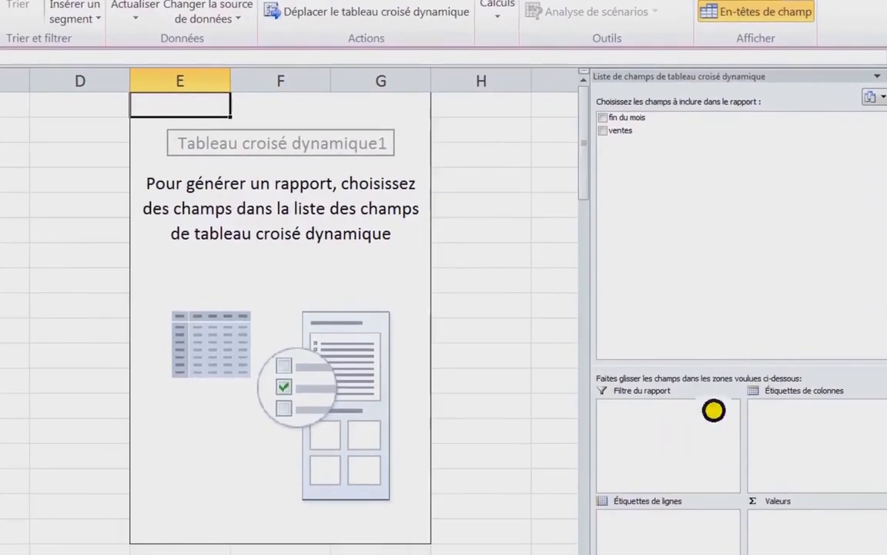
# Resize the docked PivotTable field list to make it slightly wider.
pyautogui.click(877, 77)
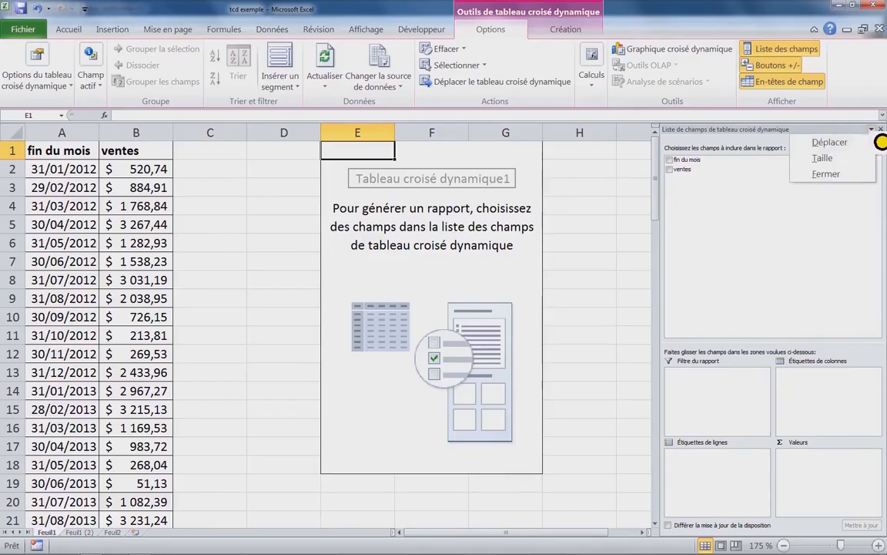
pyautogui.click(757, 155)
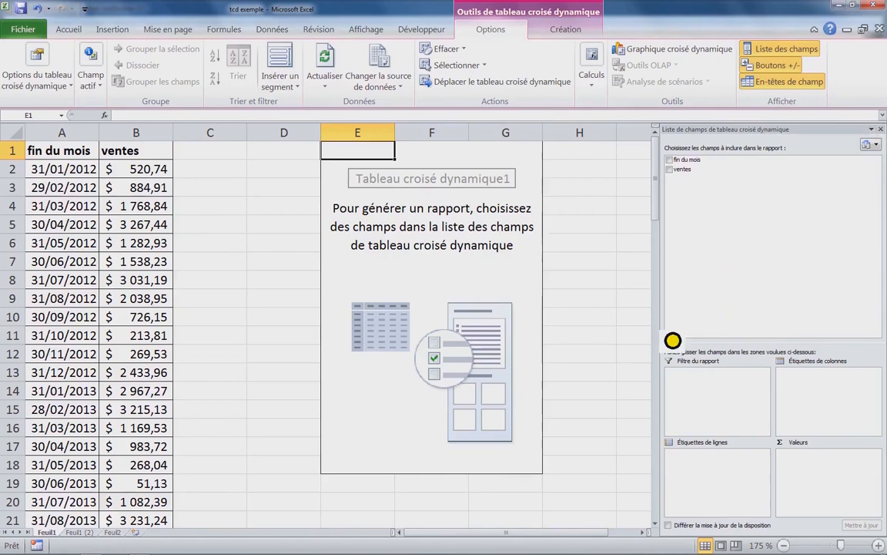
pyautogui.moveTo(621, 302); pyautogui.dragTo(666, 305)
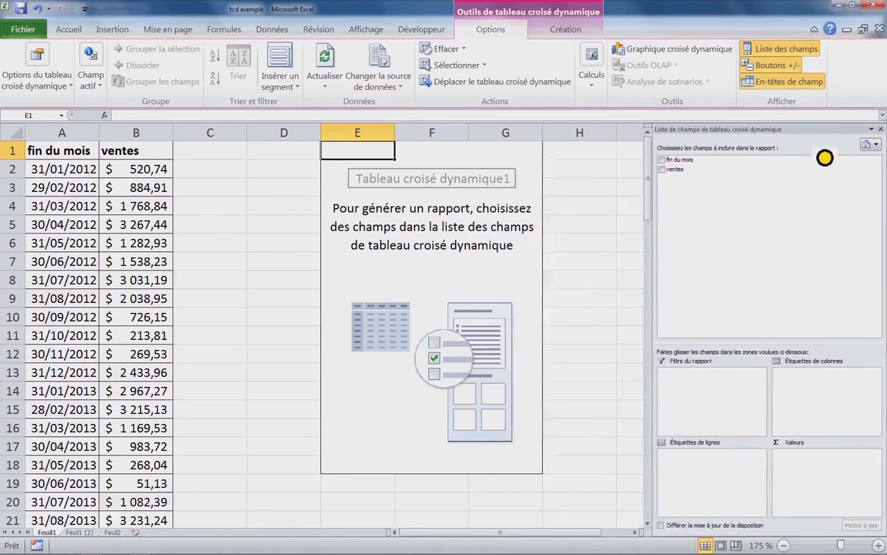
# Undock the PivotTable field list, float it beside the pivot table area, and enlarge it so all four drop zones are usable.
pyautogui.click(880, 139)
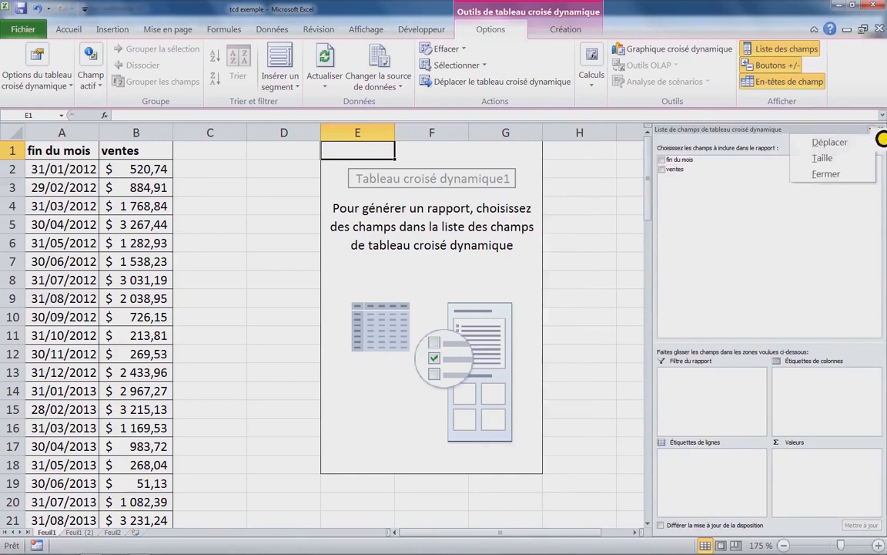
pyautogui.click(787, 142)
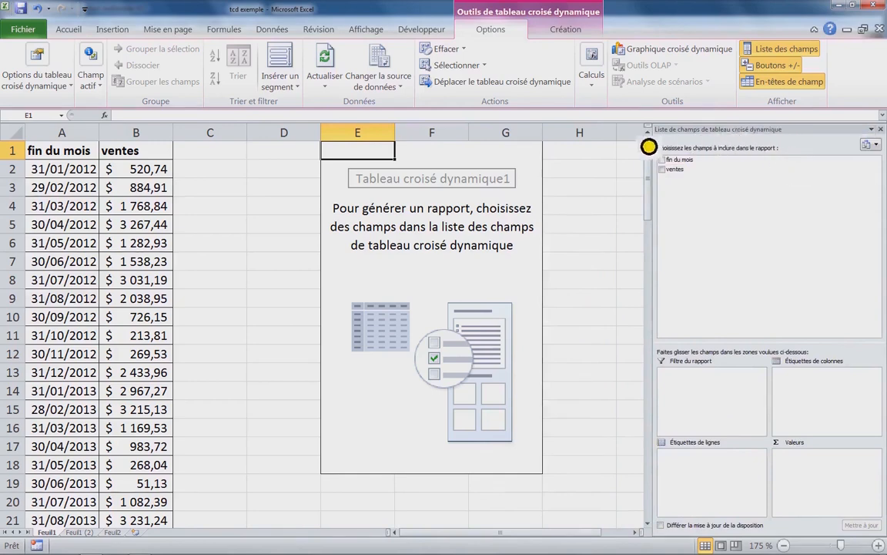
pyautogui.click(655, 148)
pyautogui.moveTo(656, 151); pyautogui.dragTo(678, 144)
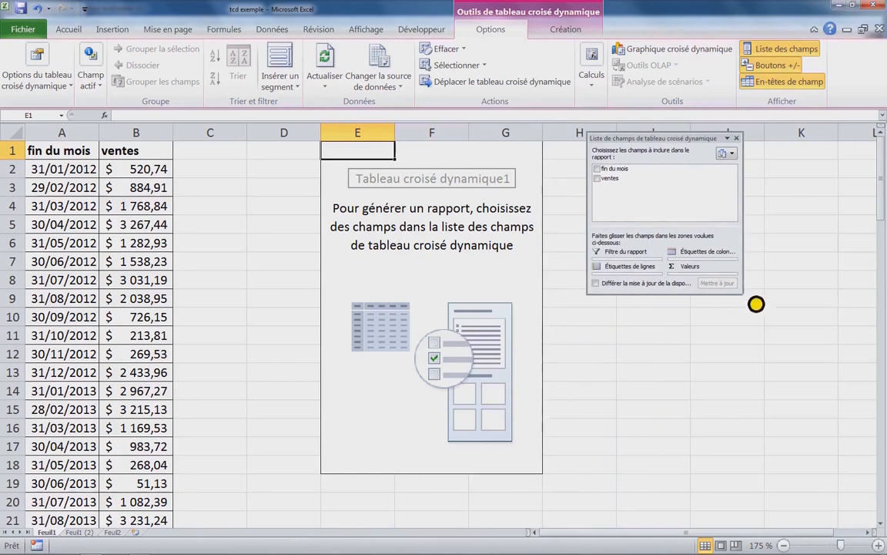
pyautogui.moveTo(758, 315); pyautogui.dragTo(831, 421)
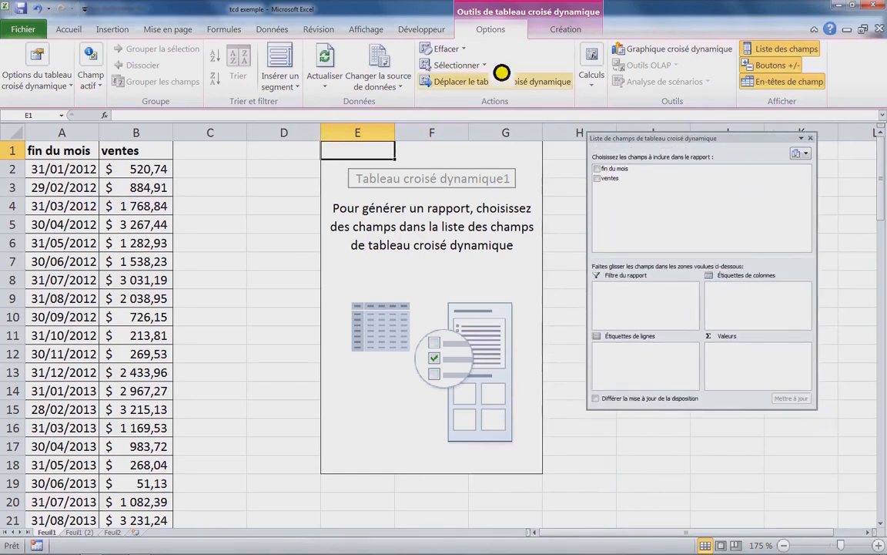
# Minimize the ribbon and move the floating field list up beside the pivot table.
pyautogui.doubleClick(493, 31)
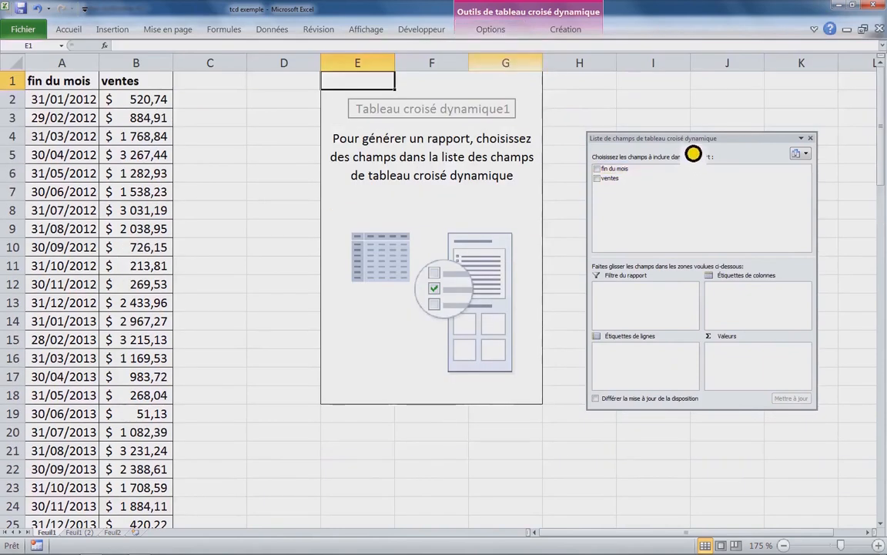
pyautogui.moveTo(685, 141); pyautogui.dragTo(691, 96)
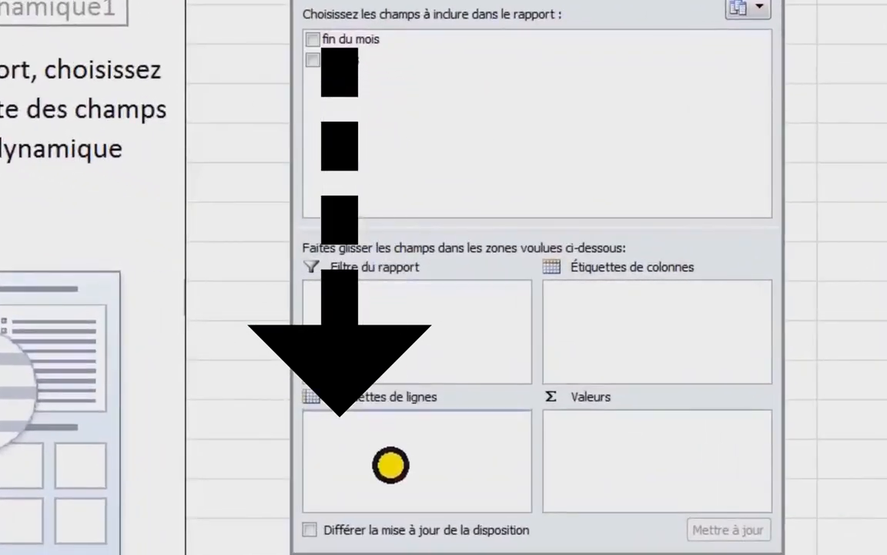
# Add the fin du mois field to the row labels and the ventes field to the values area.
pyautogui.moveTo(391, 465); pyautogui.dragTo(389, 464)
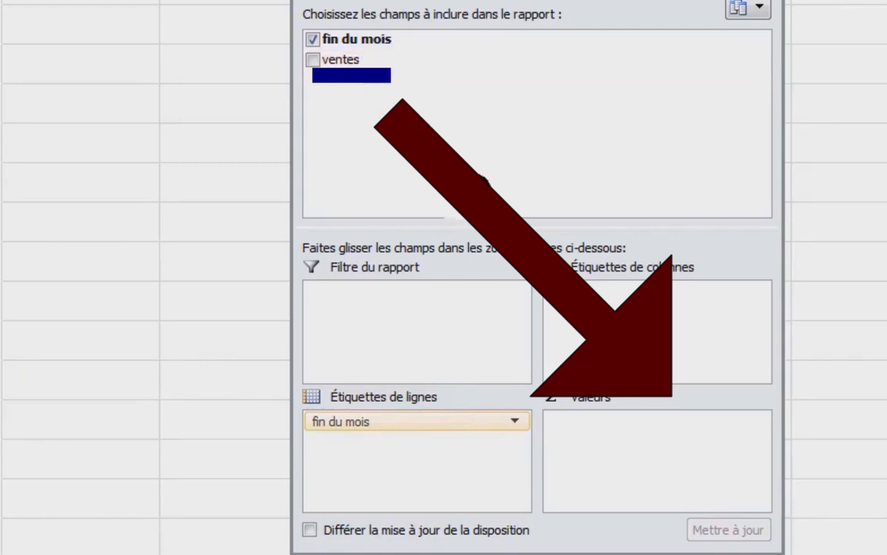
pyautogui.moveTo(436, 162); pyautogui.dragTo(617, 459)
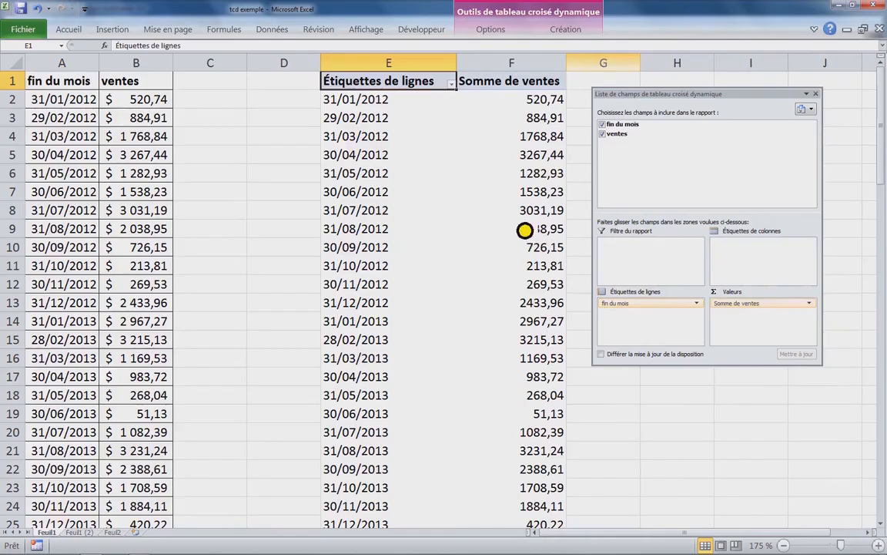
pyautogui.click(510, 198)
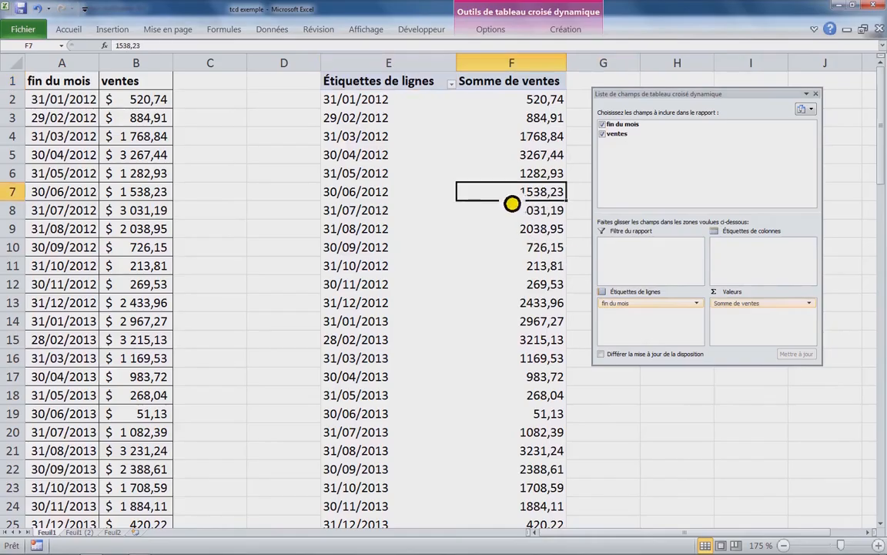
# Group the pivot table's fin du mois dates by Années only, leaving Mois unselected.
pyautogui.click(379, 140)
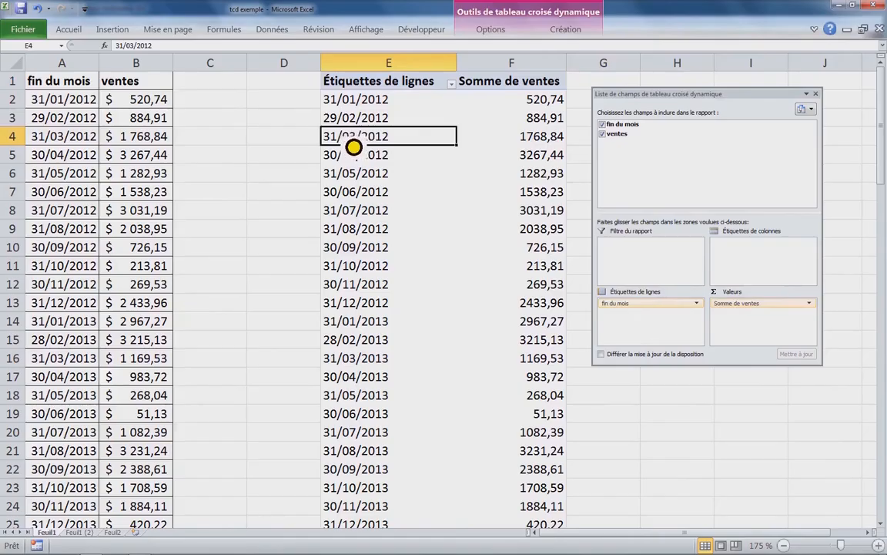
pyautogui.rightClick(352, 146)
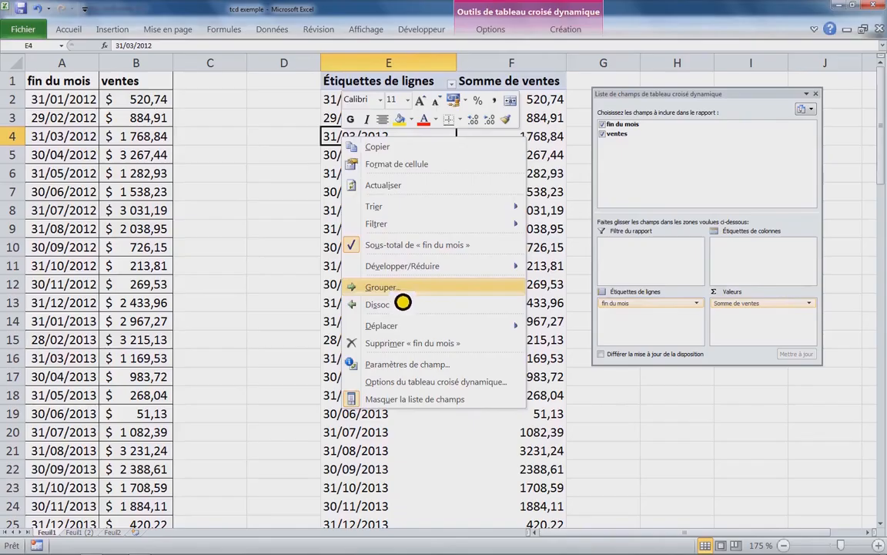
pyautogui.click(362, 296)
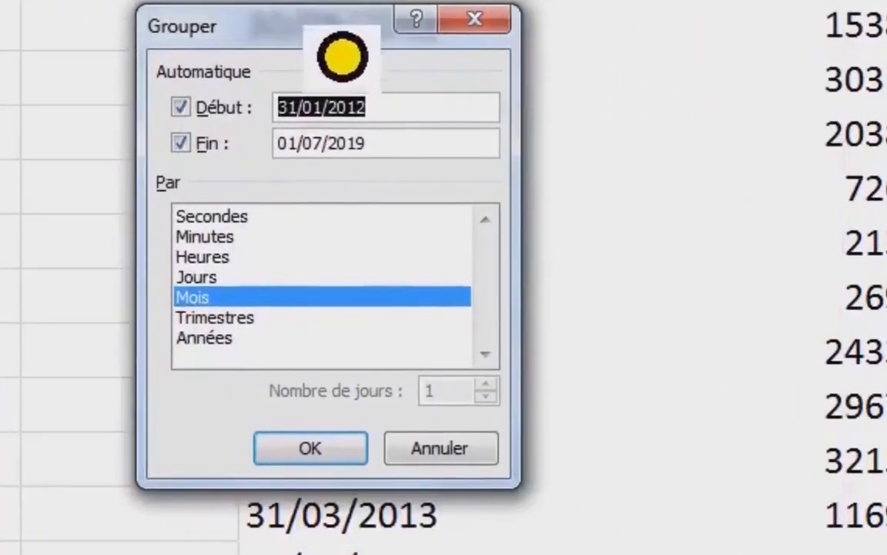
pyautogui.click(424, 110)
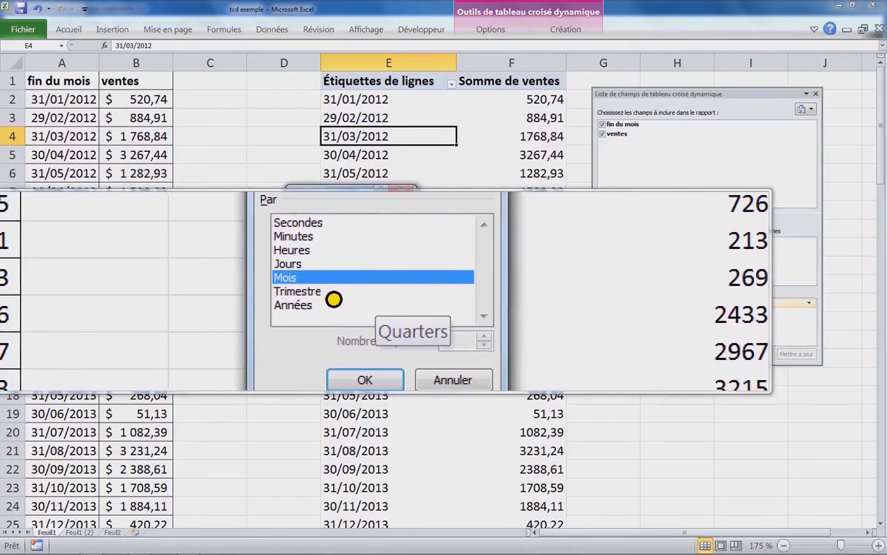
pyautogui.click(327, 305)
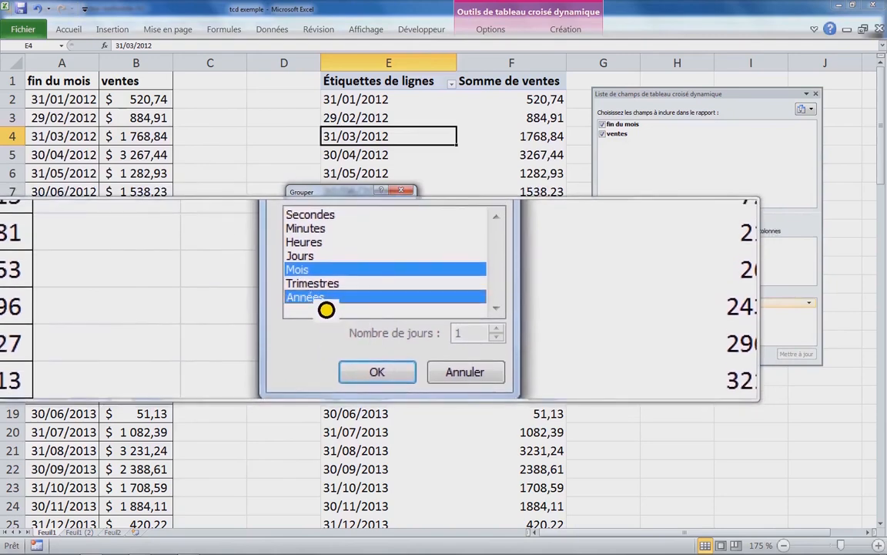
pyautogui.click(327, 293)
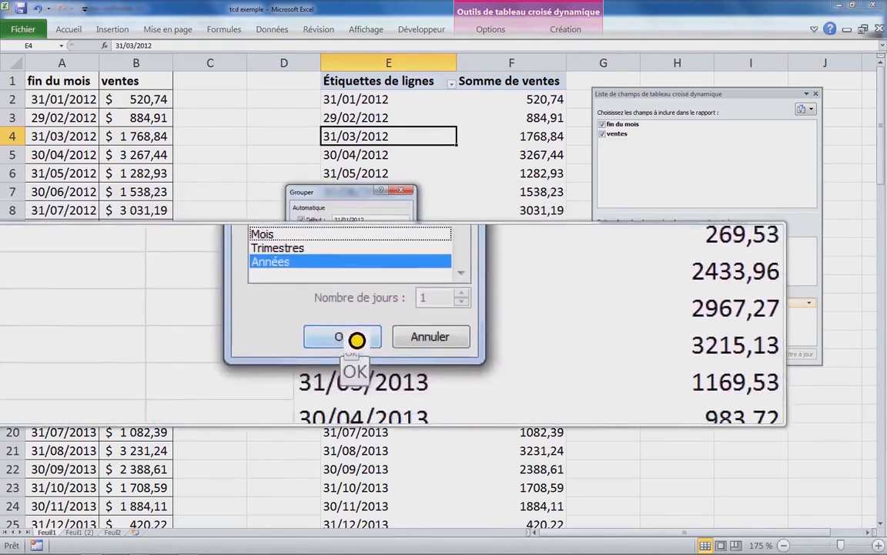
pyautogui.click(358, 339)
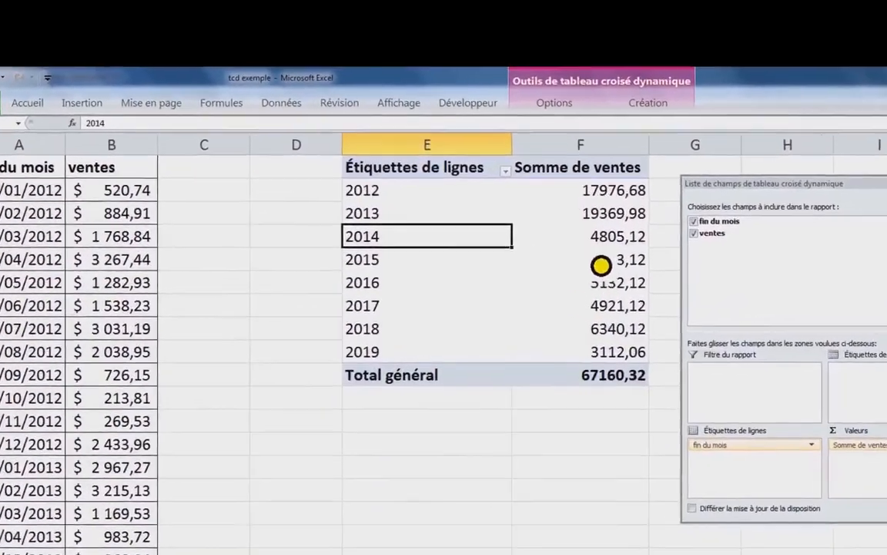
# Examine the yearly sales sums and the year row labels in the grouped pivot table.
pyautogui.click(566, 263)
pyautogui.moveTo(620, 185); pyautogui.dragTo(629, 346)
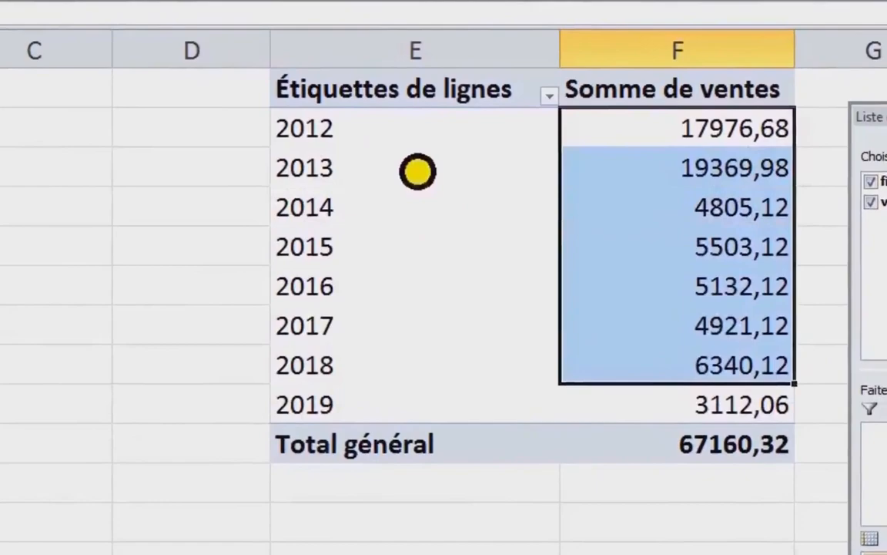
pyautogui.click(409, 137)
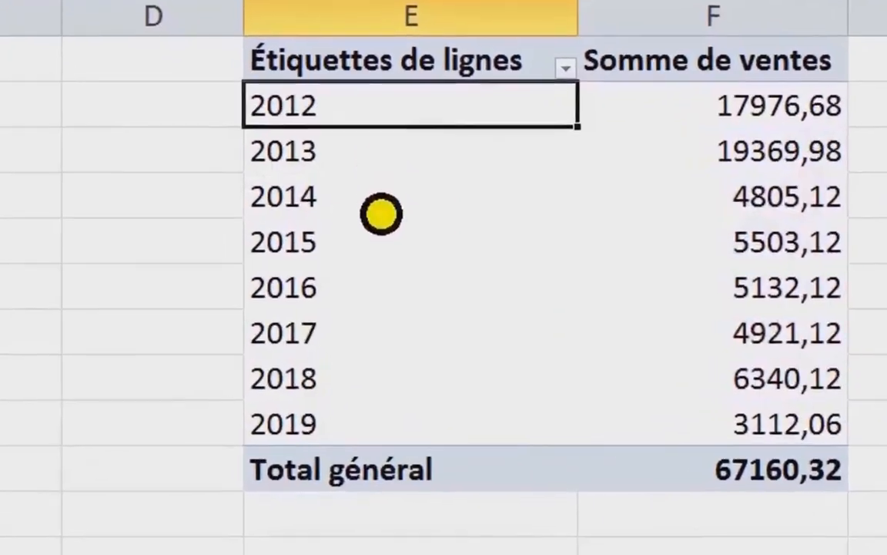
pyautogui.click(393, 206)
pyautogui.click(396, 325)
pyautogui.click(398, 393)
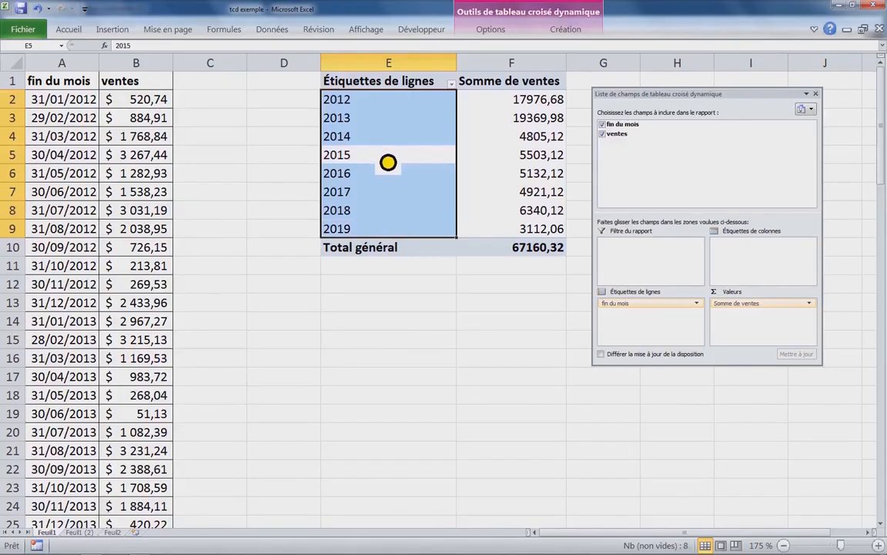
# Regroup the pivot table's fin du mois dates by both Mois and Années.
pyautogui.click(387, 161)
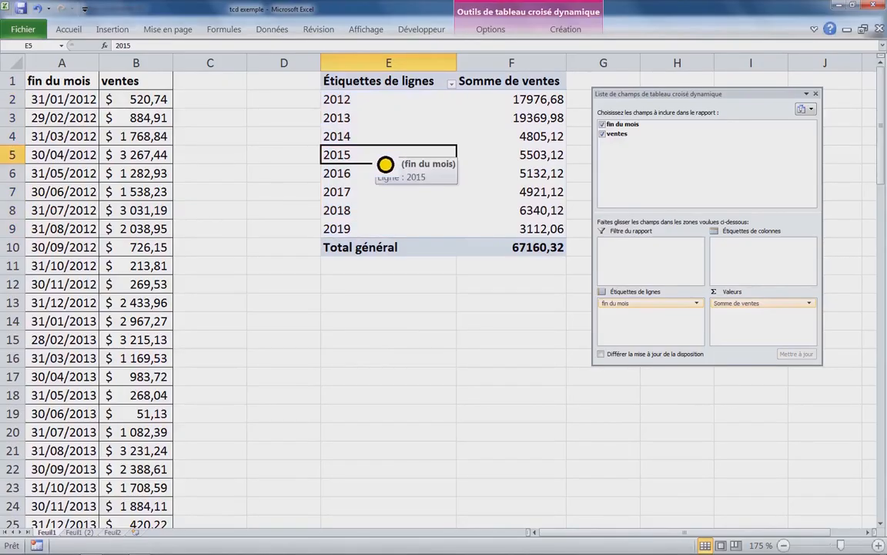
pyautogui.rightClick(386, 164)
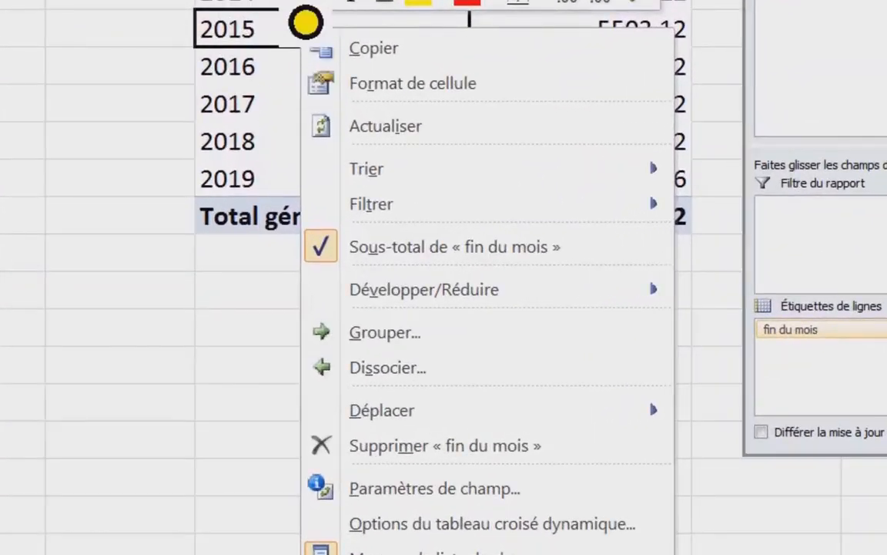
pyautogui.click(454, 335)
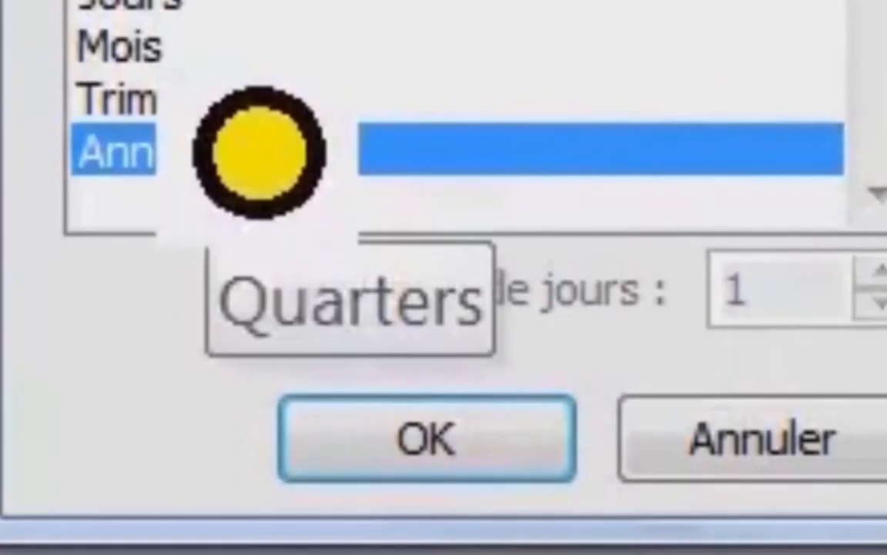
pyautogui.click(152, 51)
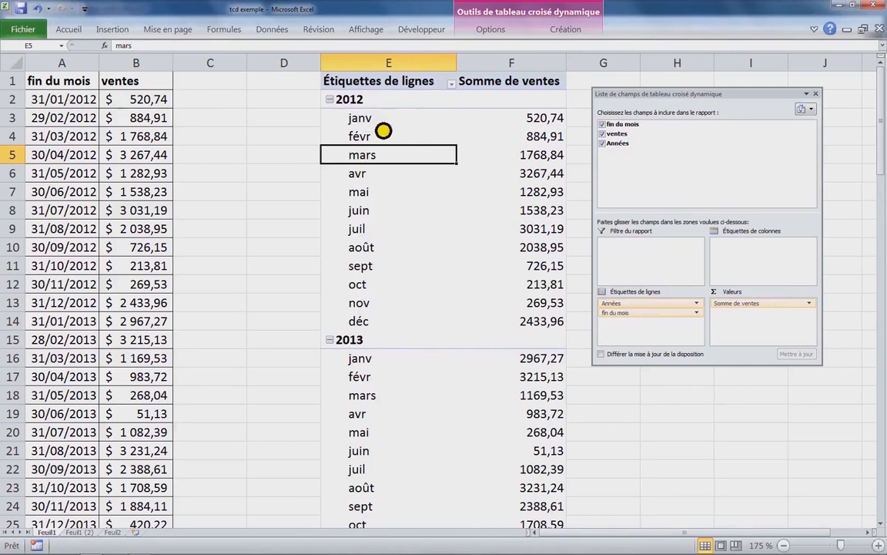
# Examine the monthly sales rows listed under each year in the pivot table, starting with the two halves of 2012.
pyautogui.moveTo(383, 123); pyautogui.dragTo(511, 221)
pyautogui.moveTo(363, 231); pyautogui.dragTo(524, 320)
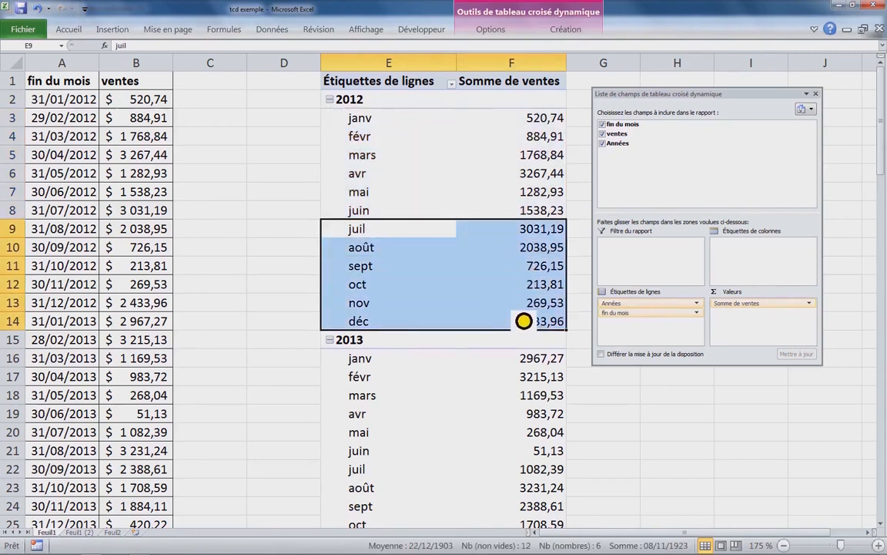
pyautogui.scroll(-12, 387, 377)
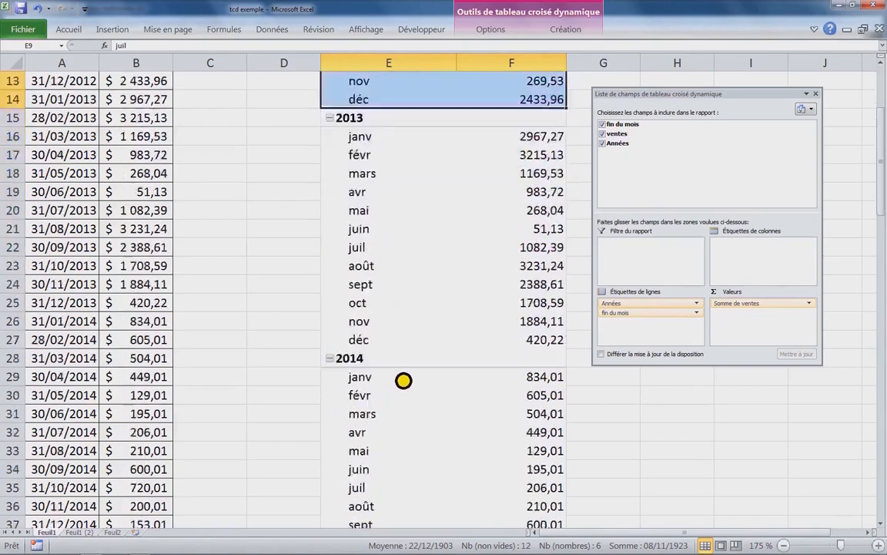
pyautogui.scroll(-13, 402, 335)
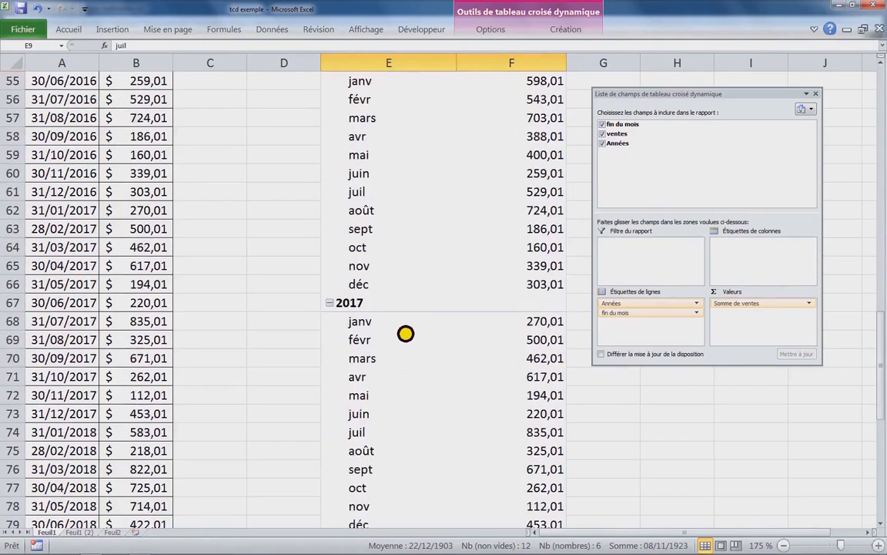
pyautogui.scroll(1, 420, 328)
pyautogui.scroll(7, 421, 328)
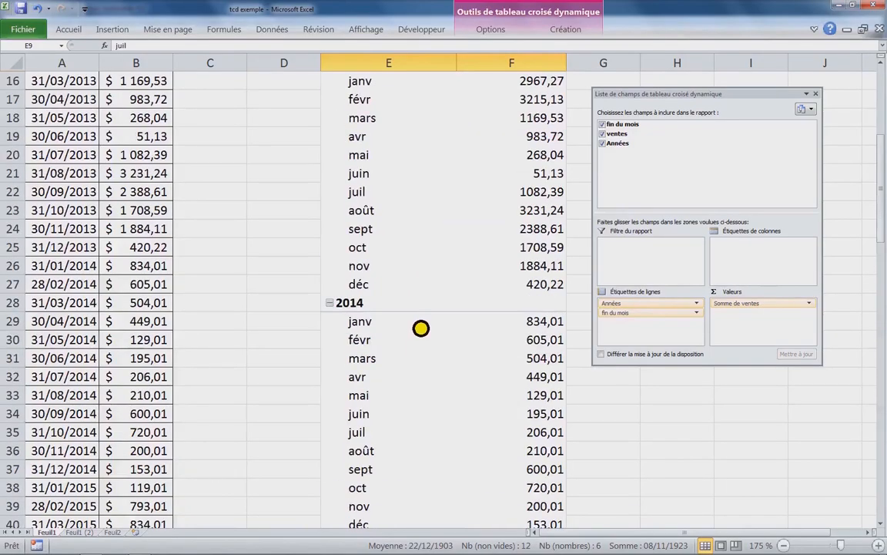
pyautogui.scroll(5, 420, 328)
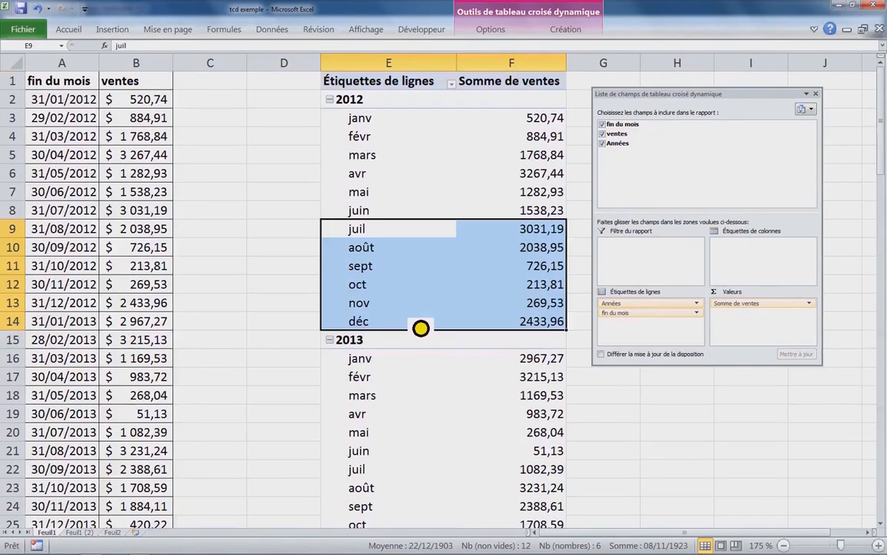
# Regroup the pivot table's dates by Trimestres and Années without Mois, and move the floating field list farther from the table.
pyautogui.click(369, 211)
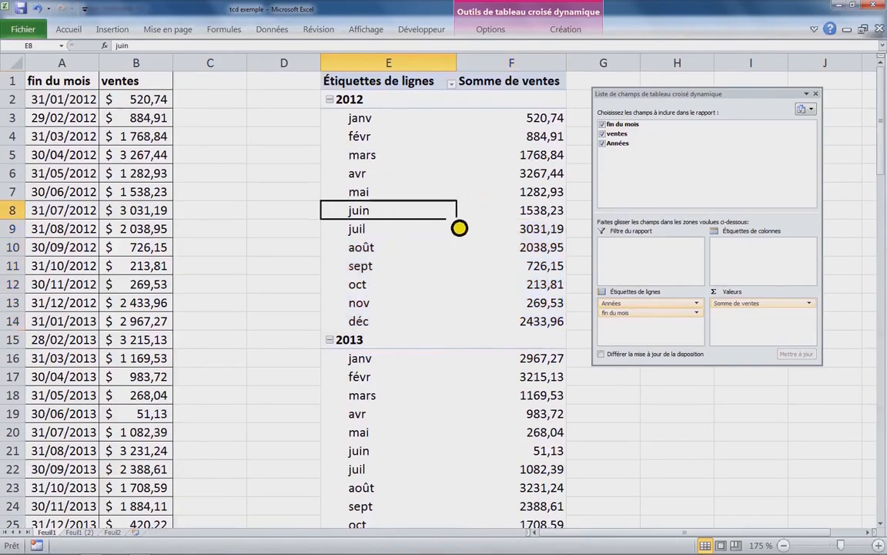
pyautogui.rightClick(352, 221)
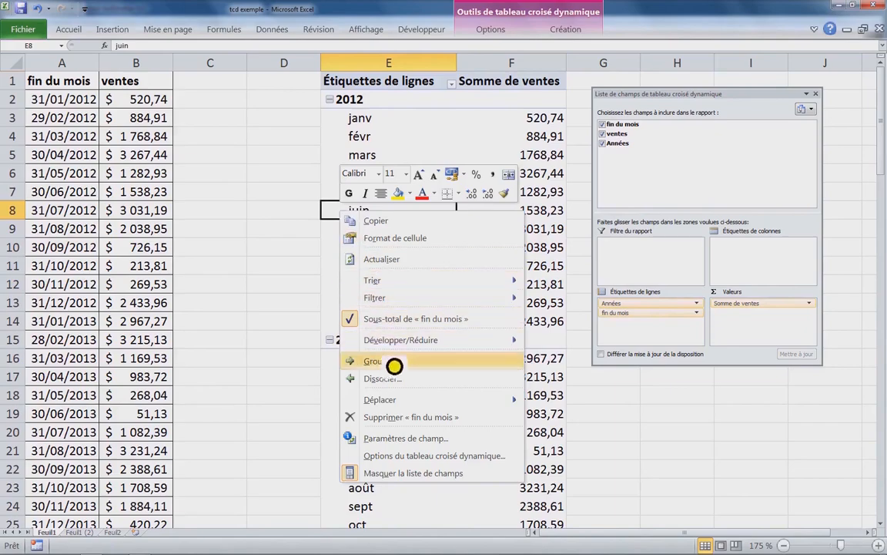
pyautogui.click(366, 361)
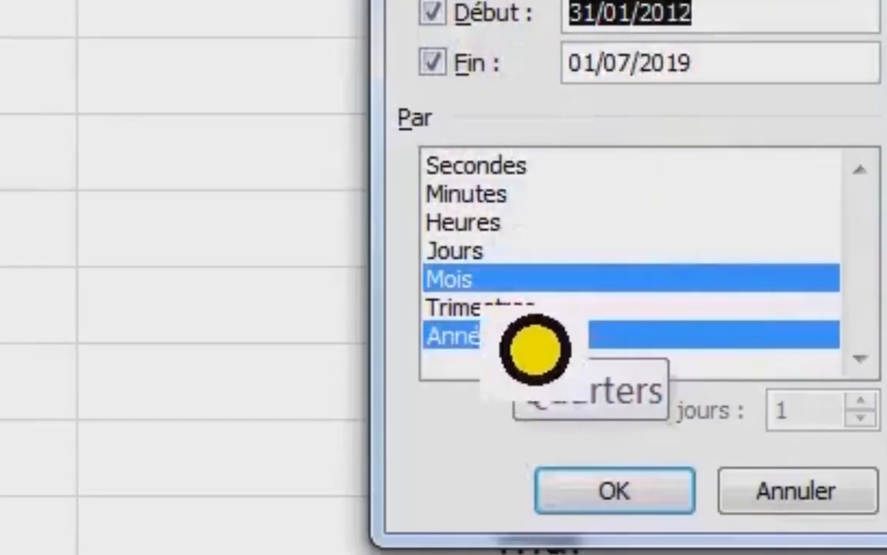
pyautogui.click(370, 377)
pyautogui.click(377, 370)
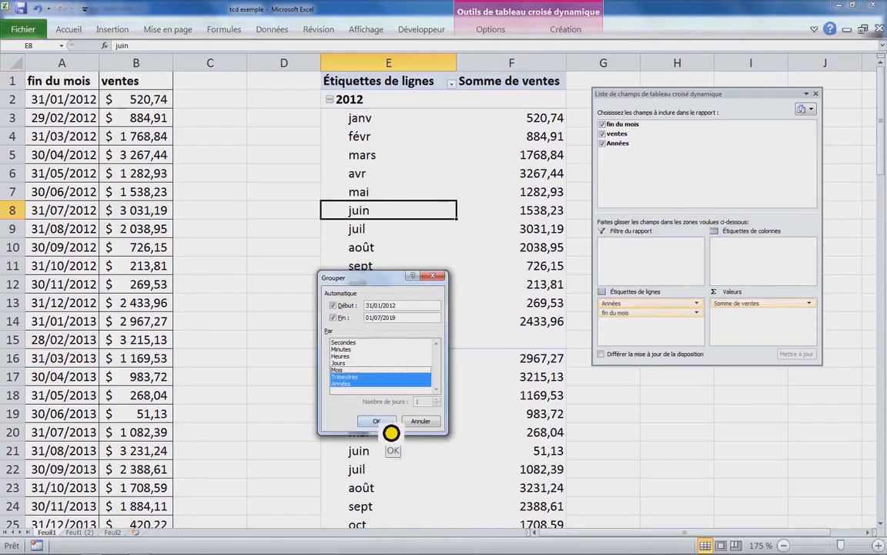
pyautogui.click(615, 491)
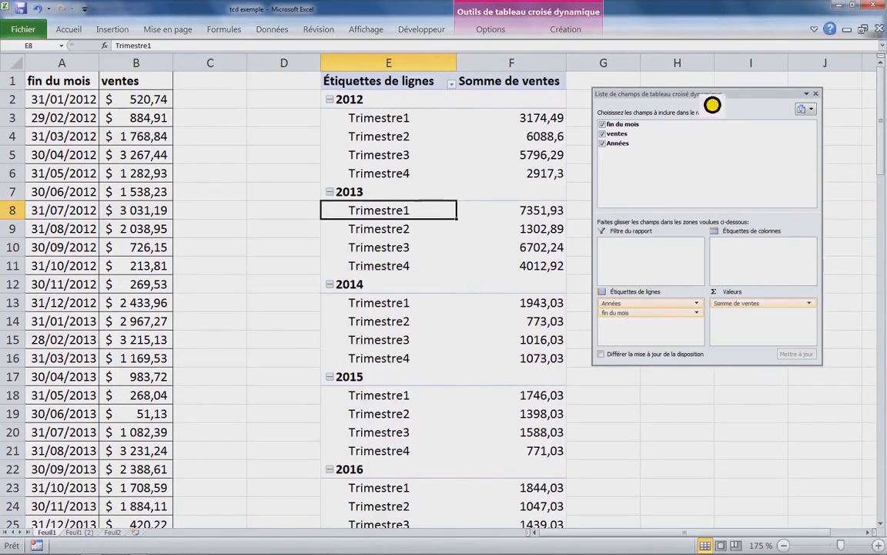
pyautogui.moveTo(706, 107); pyautogui.dragTo(823, 107)
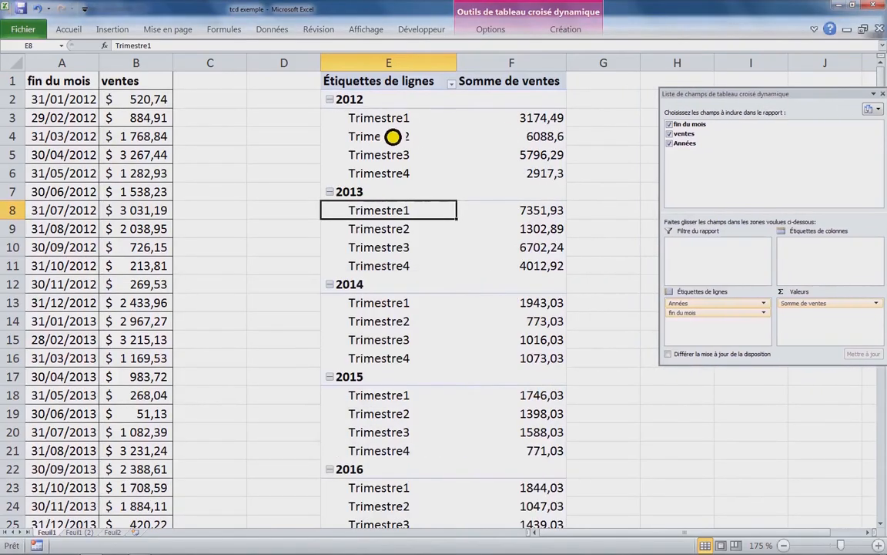
# Compare the Trimestre1 2012 sum in the pivot table with the January to March 2012 sales in the source data.
pyautogui.click(557, 125)
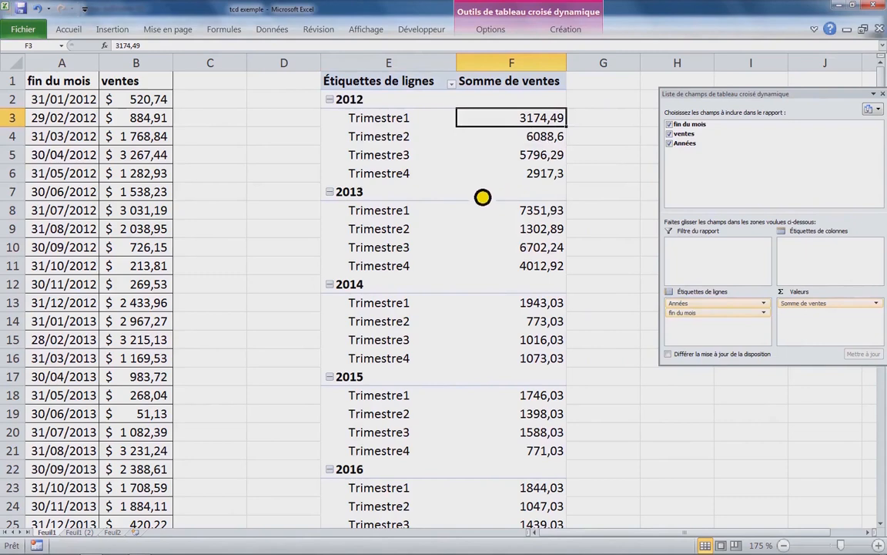
pyautogui.moveTo(483, 198)
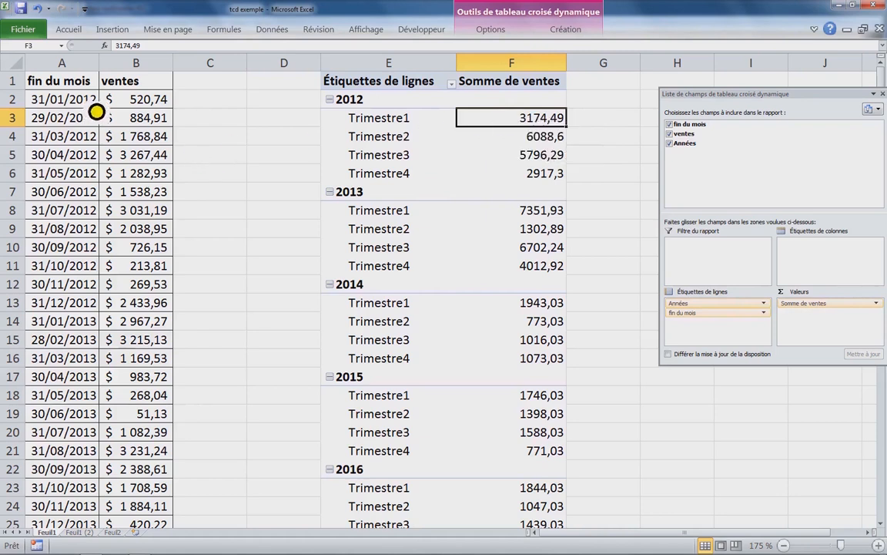
pyautogui.moveTo(154, 100); pyautogui.dragTo(152, 144)
pyautogui.click(481, 120)
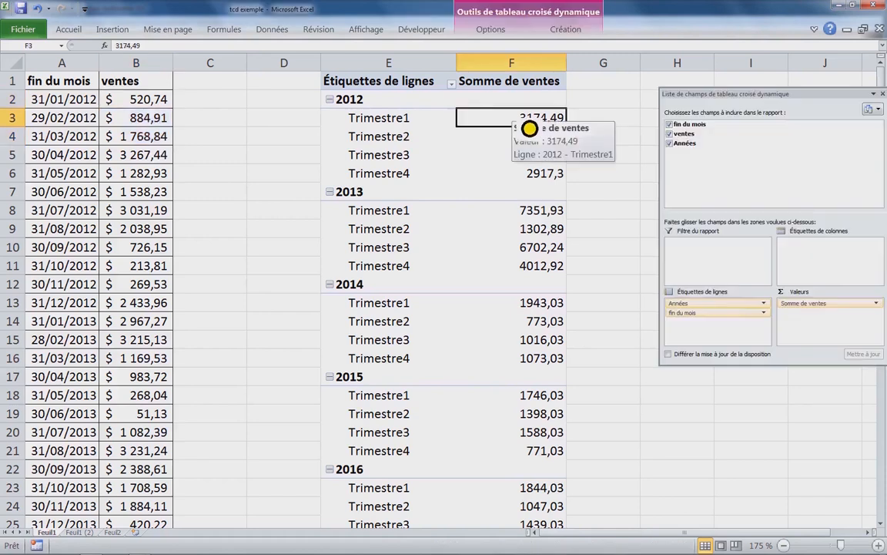
pyautogui.moveTo(396, 124); pyautogui.dragTo(524, 128)
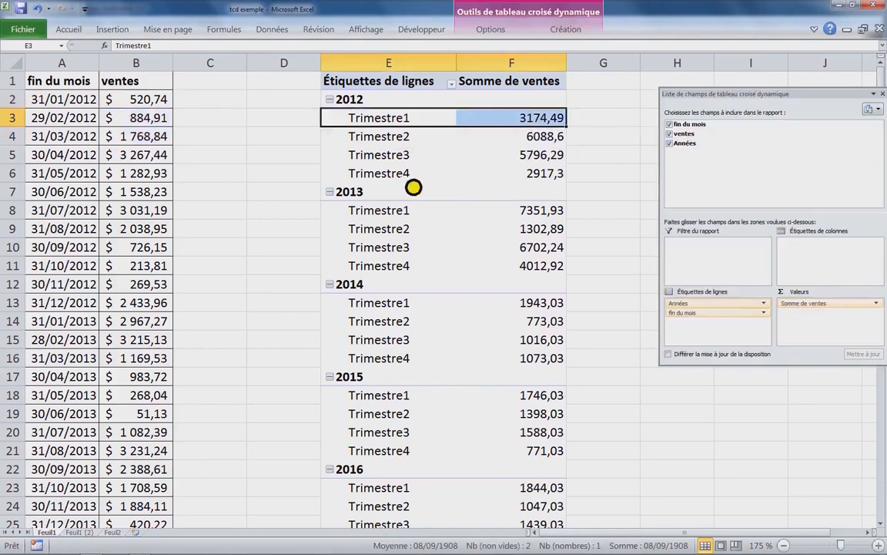
# Select every Trimestre1 row across all years of the pivot table and fill them with light olive green.
pyautogui.click(344, 126)
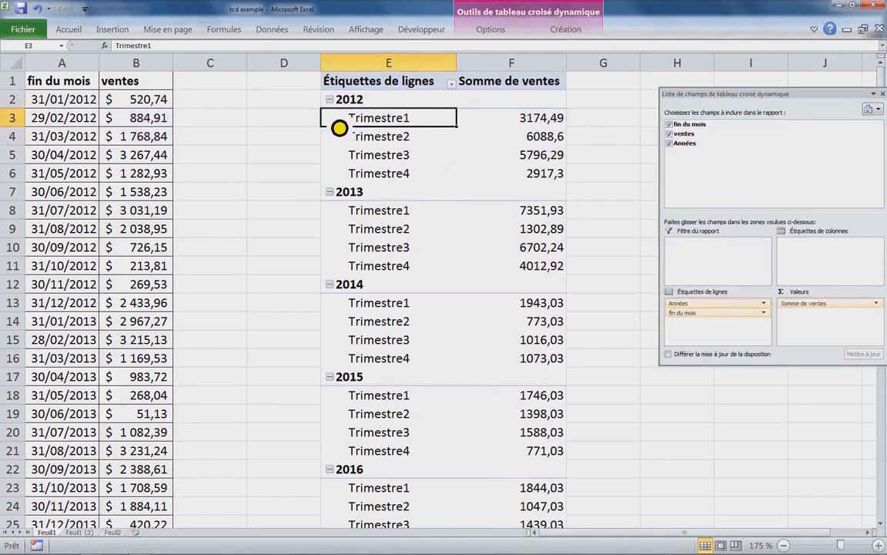
pyautogui.click(339, 127)
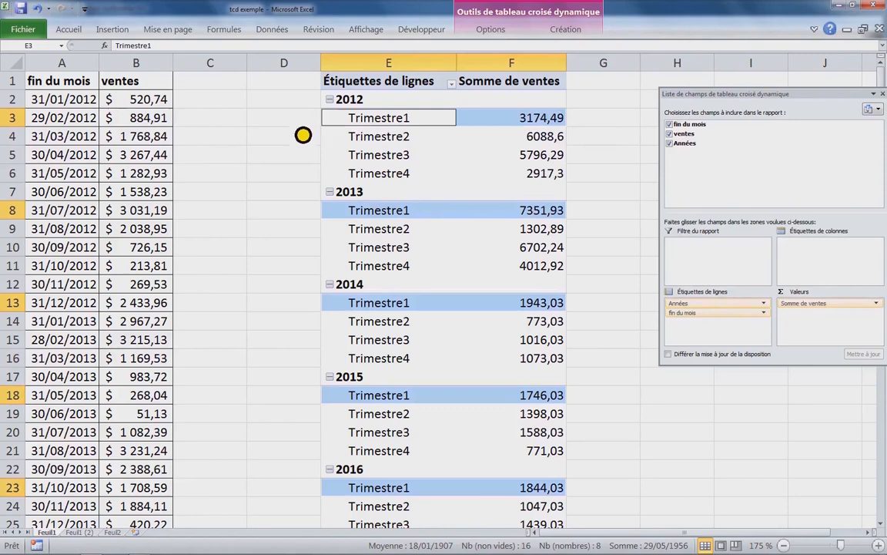
pyautogui.click(304, 128)
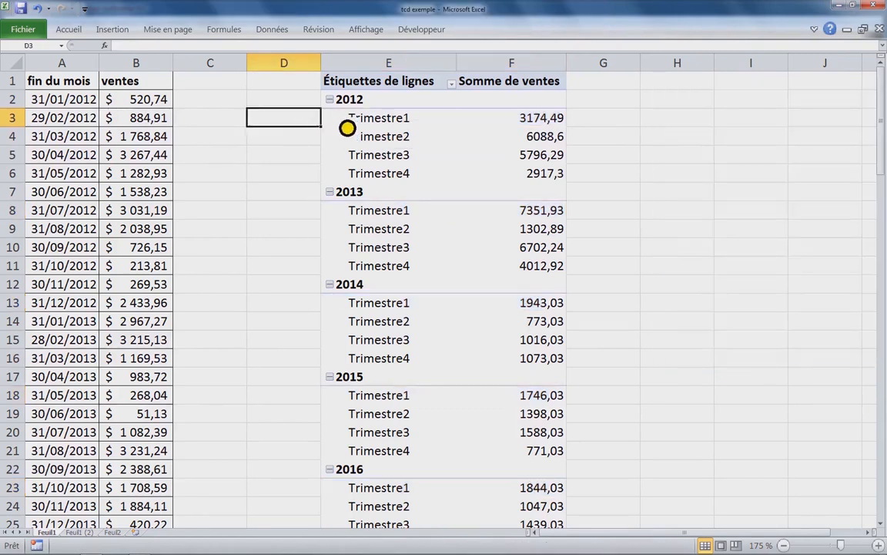
pyautogui.click(341, 128)
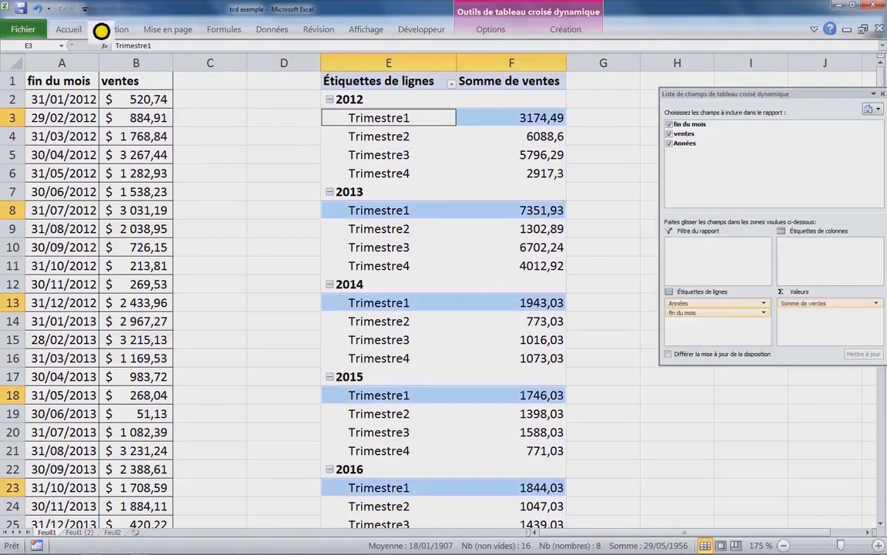
pyautogui.click(69, 29)
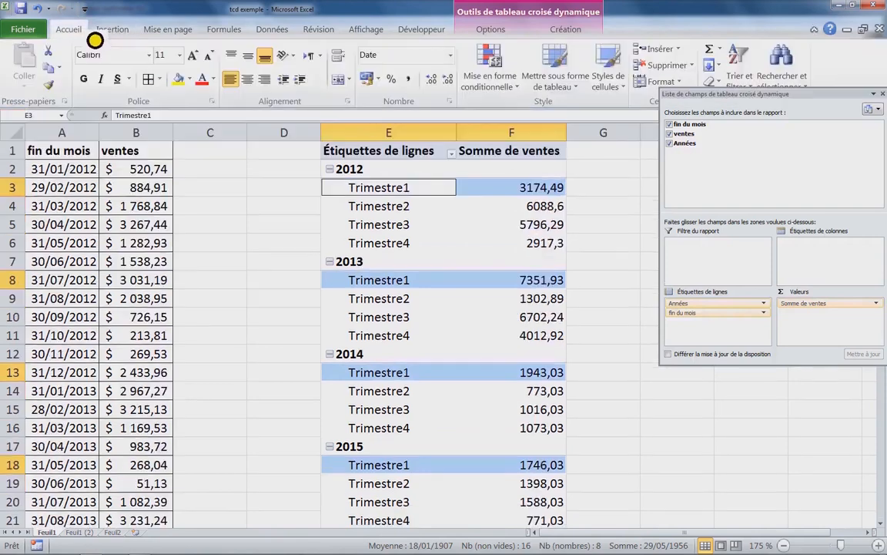
pyautogui.click(188, 79)
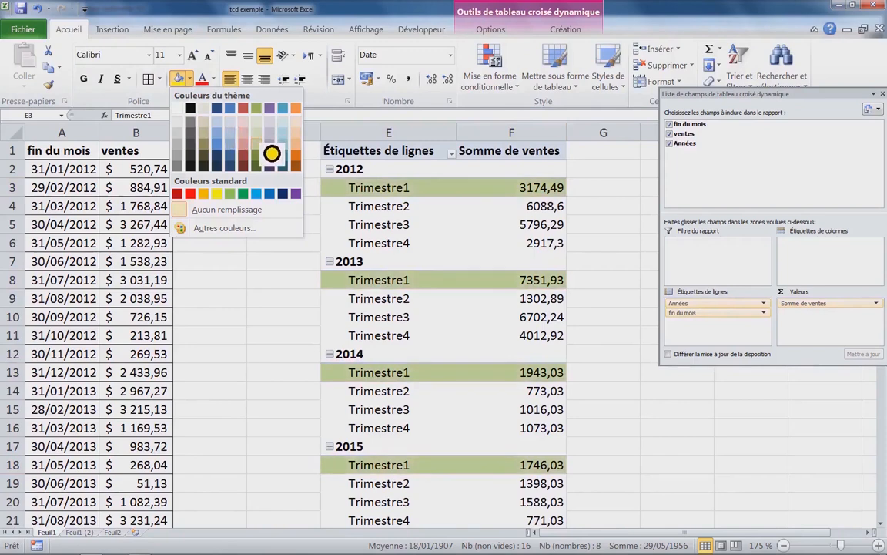
pyautogui.click(272, 148)
pyautogui.click(274, 262)
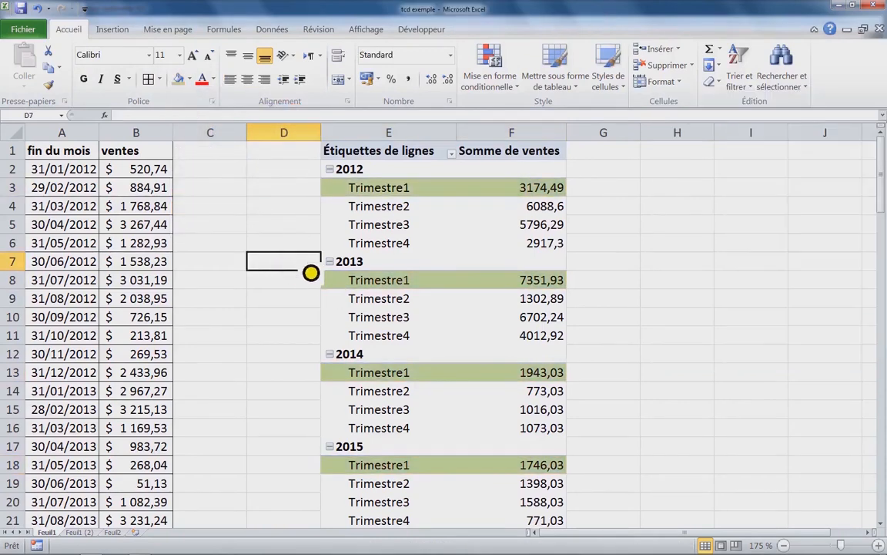
# Select every Trimestre2 row across all years of the pivot table and fill them with light blue.
pyautogui.click(357, 213)
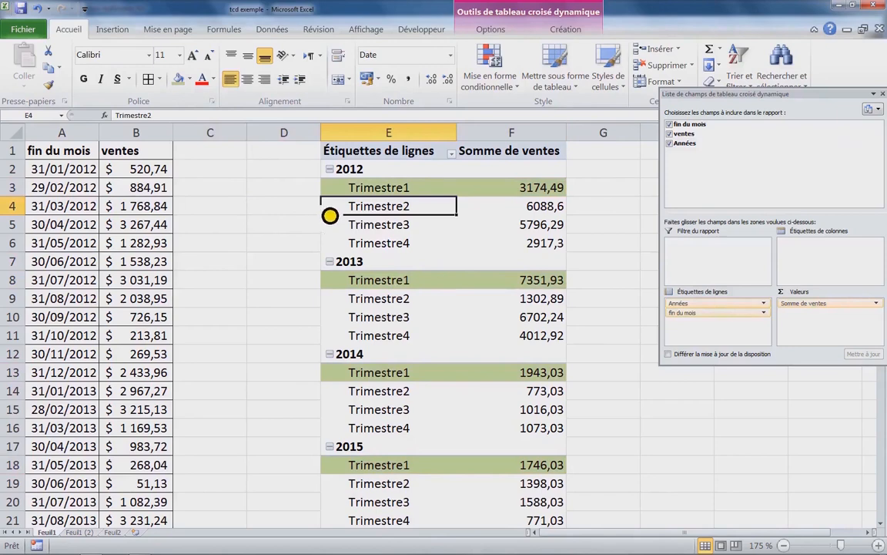
pyautogui.click(336, 215)
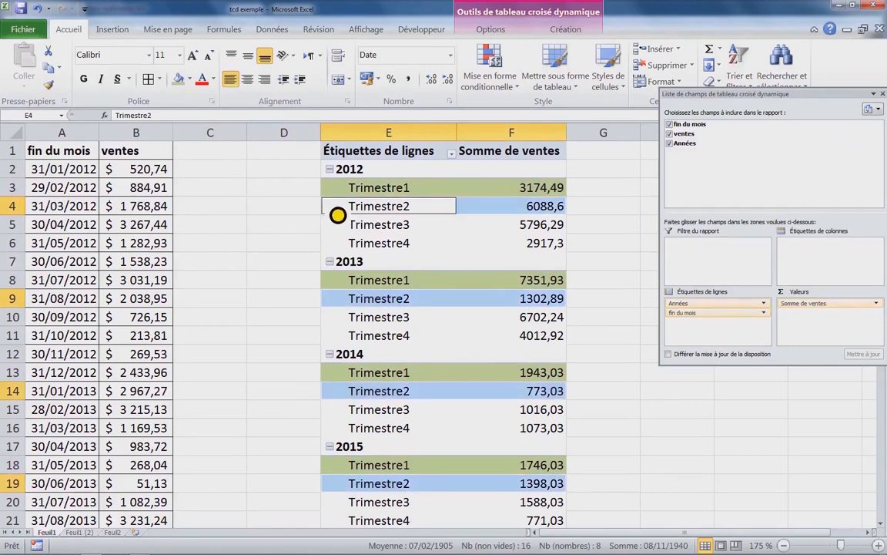
pyautogui.click(188, 79)
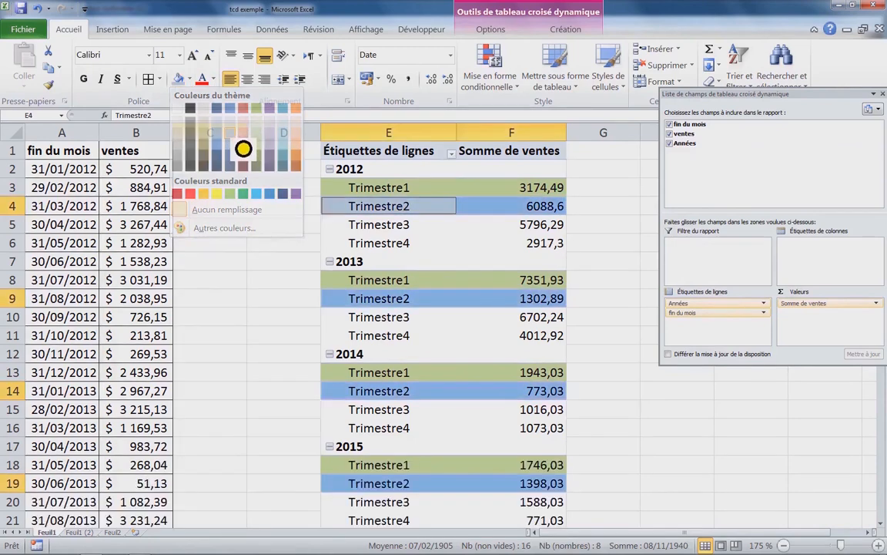
pyautogui.click(243, 150)
# Select every Trimestre3 row across all years of the pivot table and fill them with tan.
pyautogui.click(373, 226)
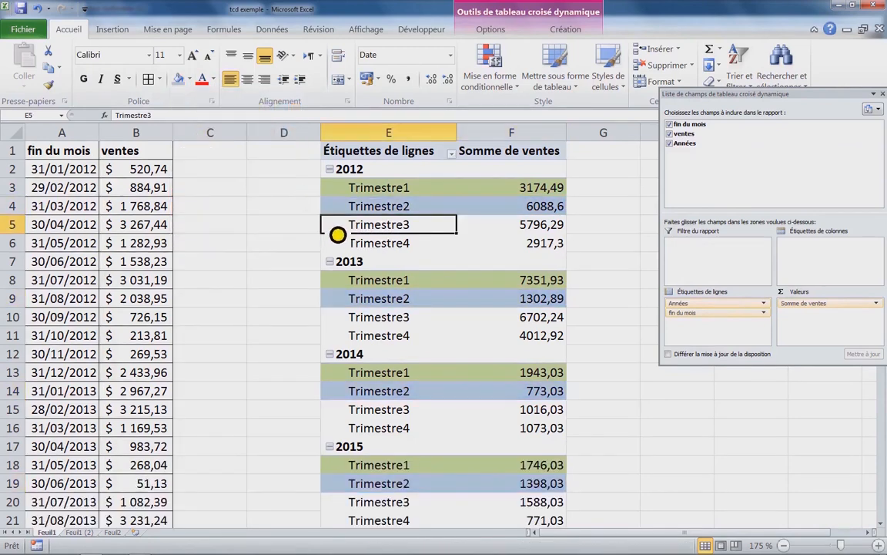
pyautogui.click(337, 234)
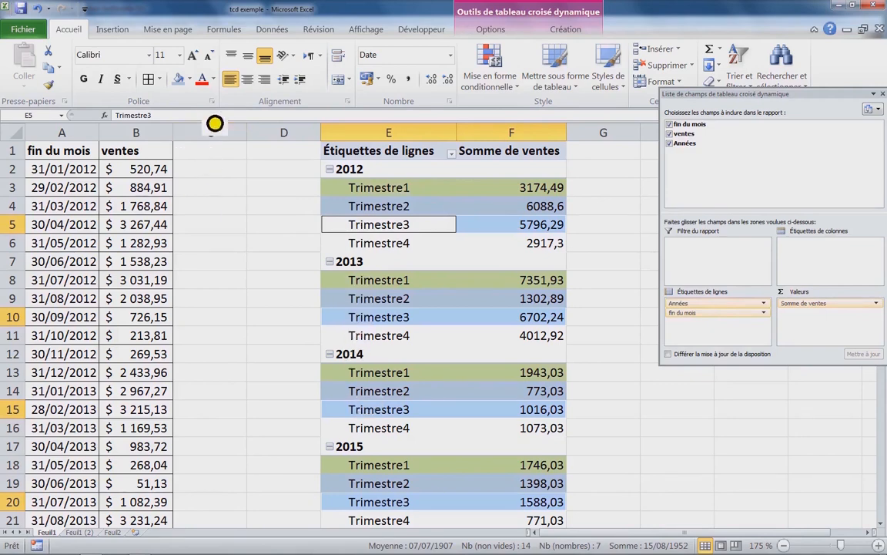
pyautogui.click(188, 80)
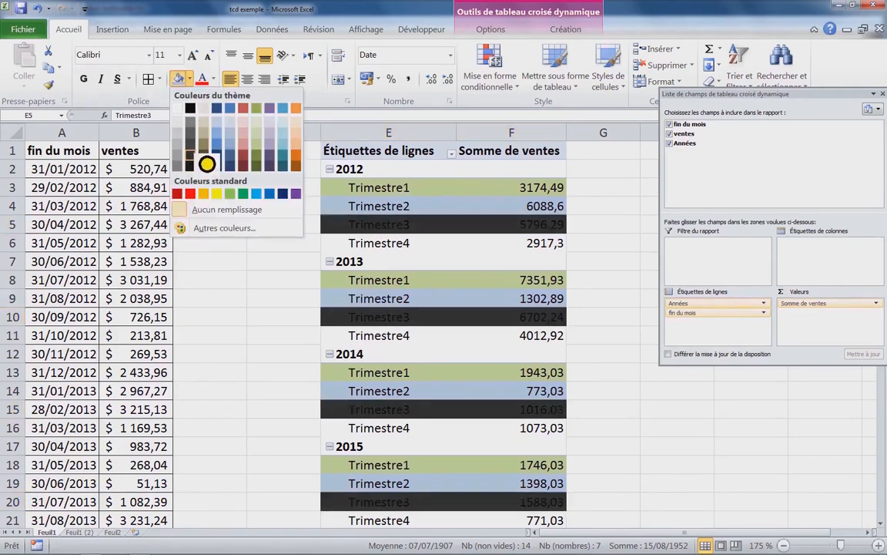
pyautogui.click(216, 144)
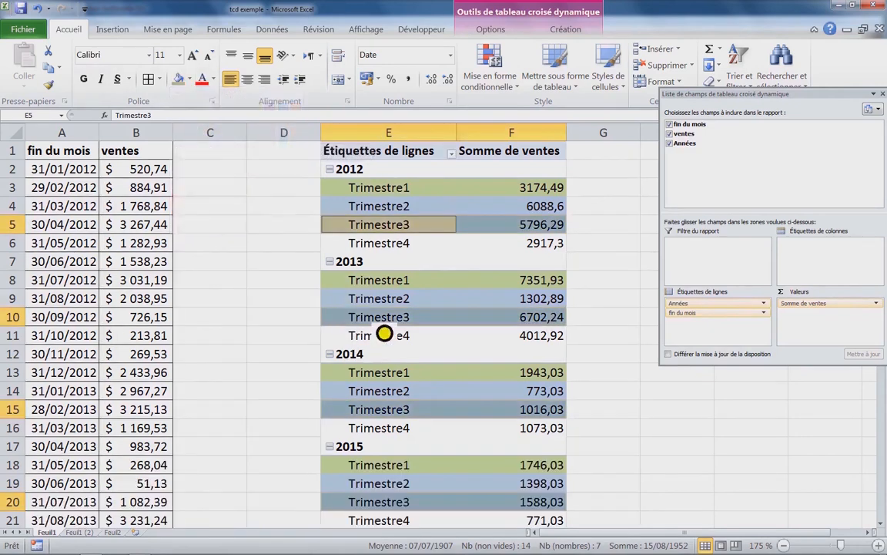
# Select every Trimestre4 row across all years of the pivot table and fill them with standard green.
pyautogui.click(337, 342)
pyautogui.click(342, 347)
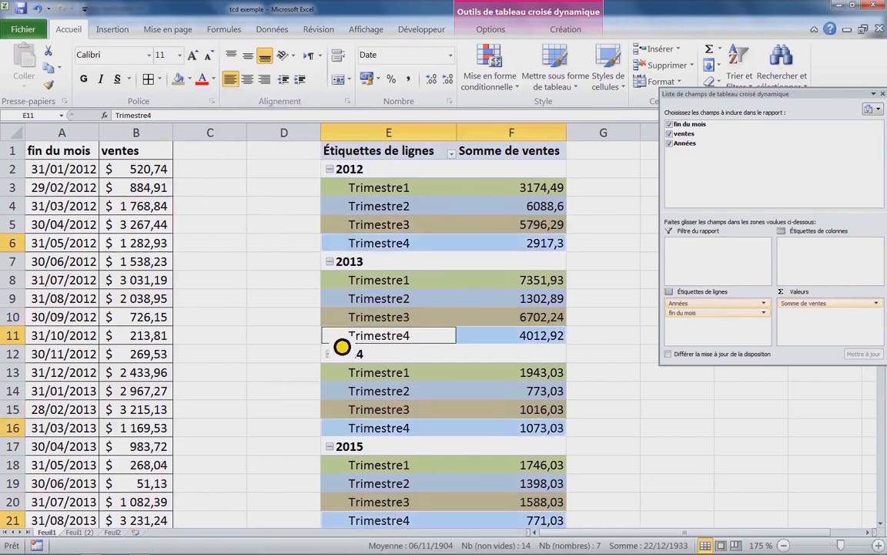
pyautogui.click(205, 87)
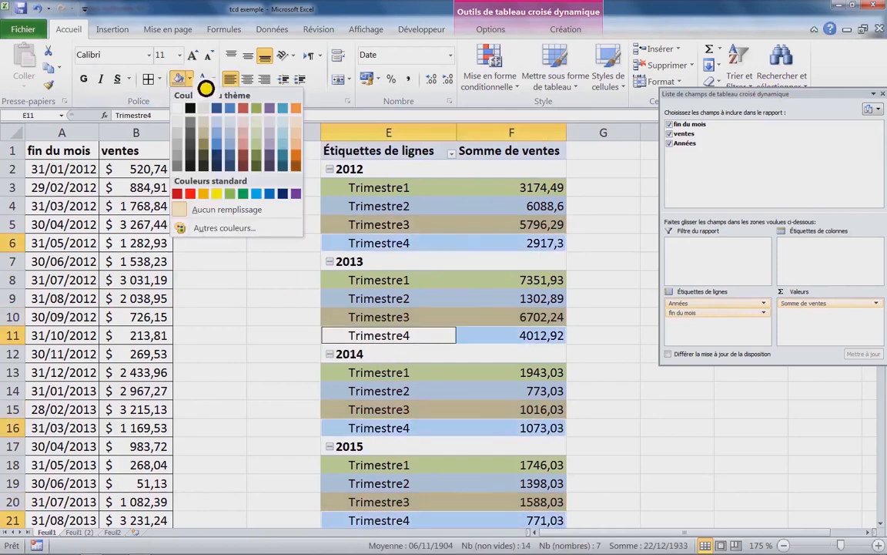
pyautogui.click(248, 197)
pyautogui.click(388, 264)
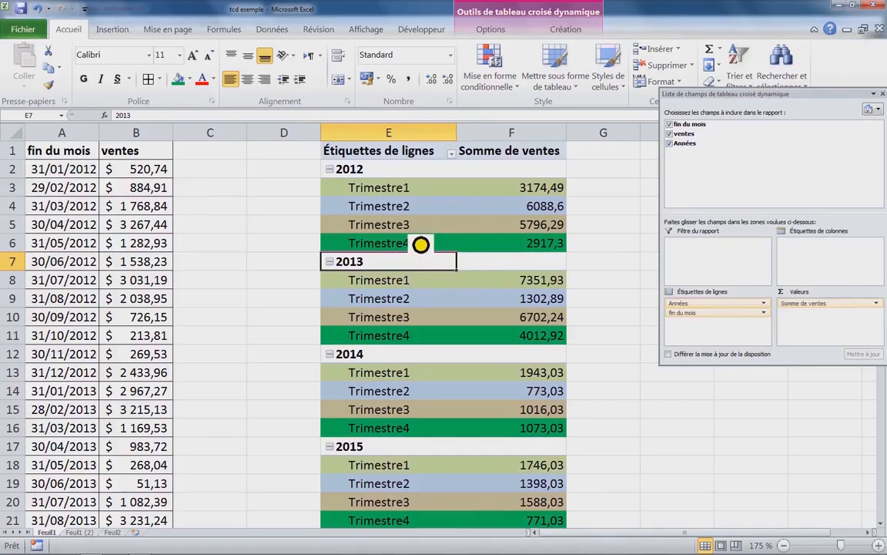
# Add the ventes field to the pivot table's values a second time and move the field list clear of the pivot table.
pyautogui.click(471, 193)
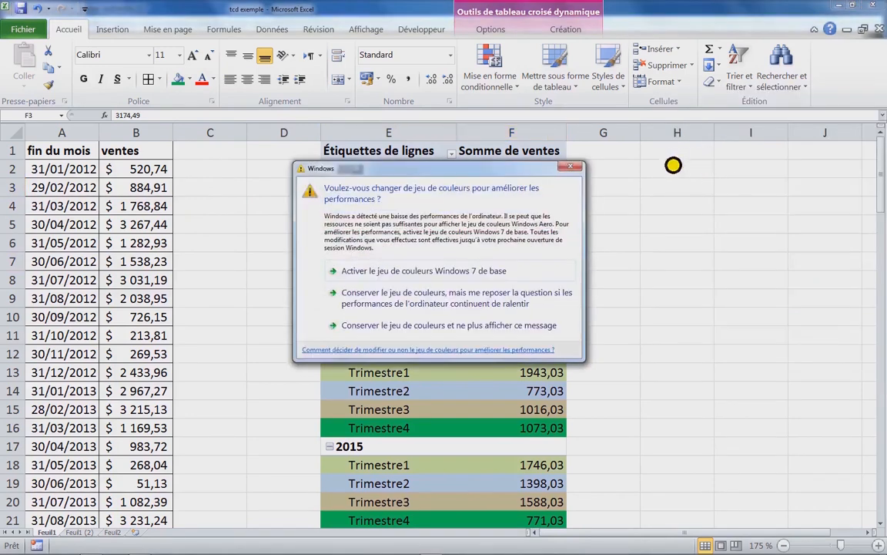
pyautogui.click(570, 167)
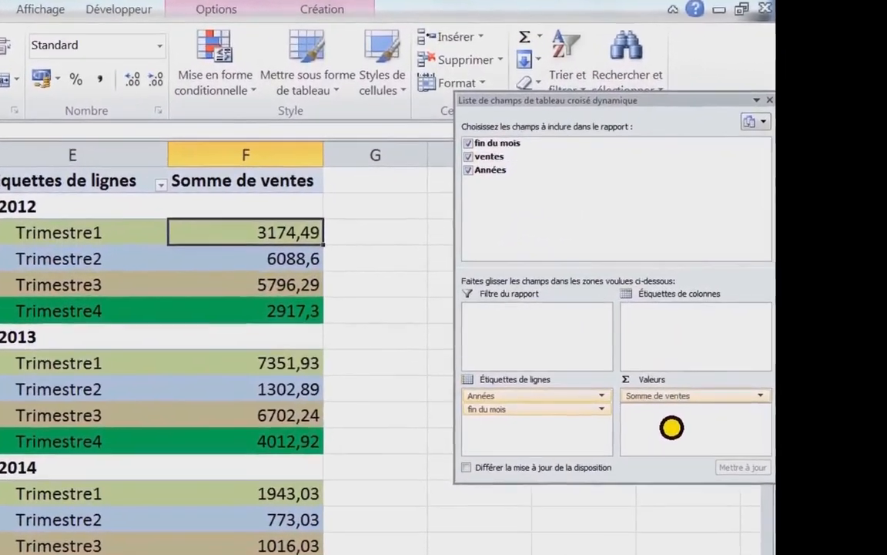
pyautogui.moveTo(671, 427); pyautogui.dragTo(671, 428)
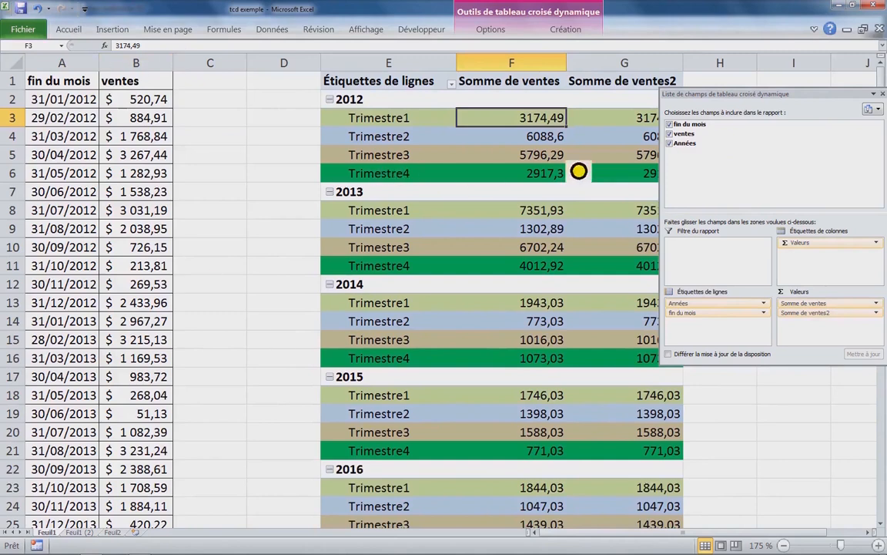
pyautogui.moveTo(730, 101); pyautogui.dragTo(167, 100)
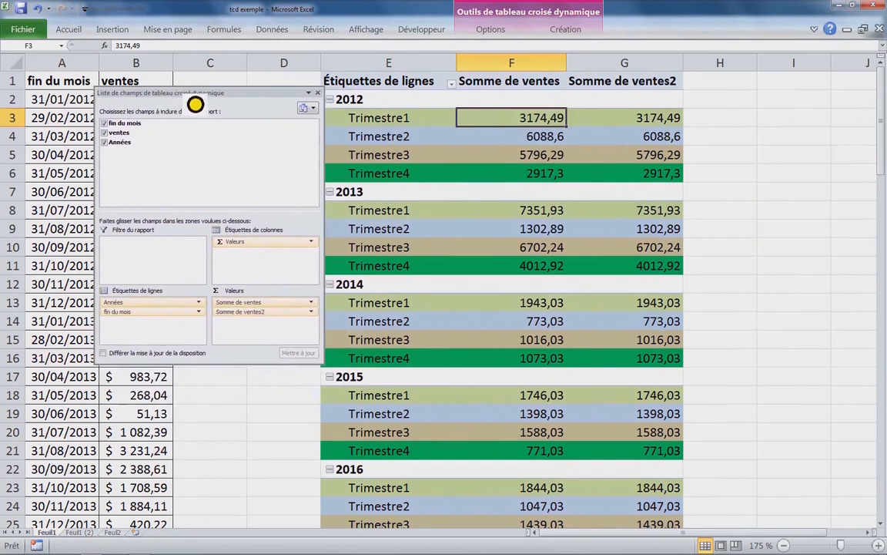
# Set the second ventes value field to be summarised by Moyenne instead of Somme.
pyautogui.click(310, 94)
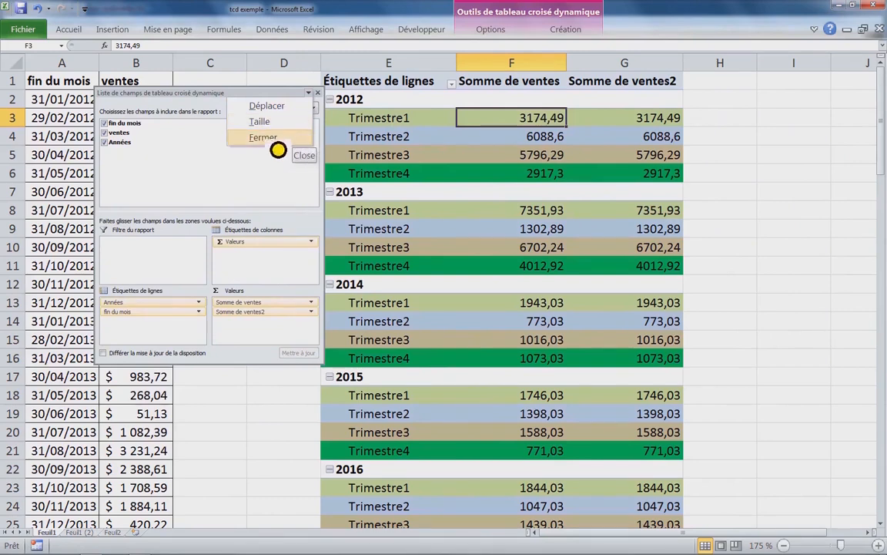
pyautogui.click(238, 311)
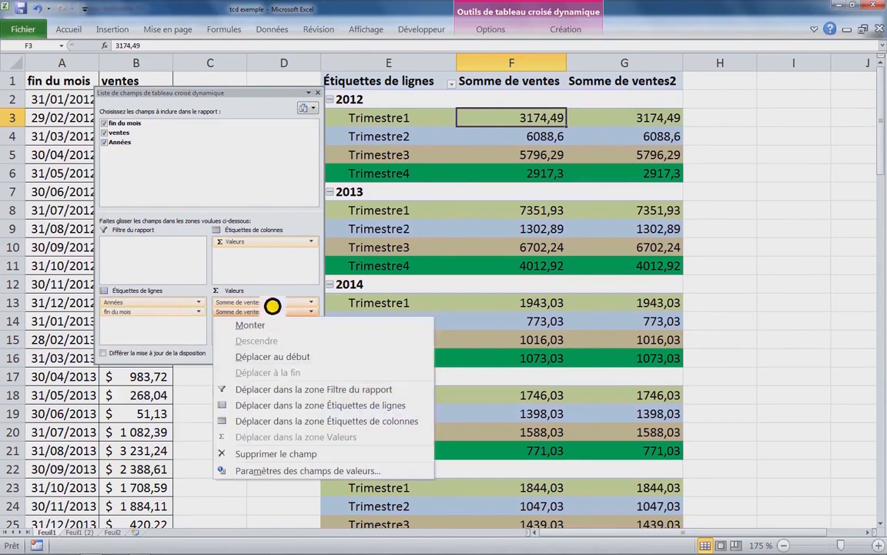
pyautogui.moveTo(255, 105); pyautogui.dragTo(236, 83)
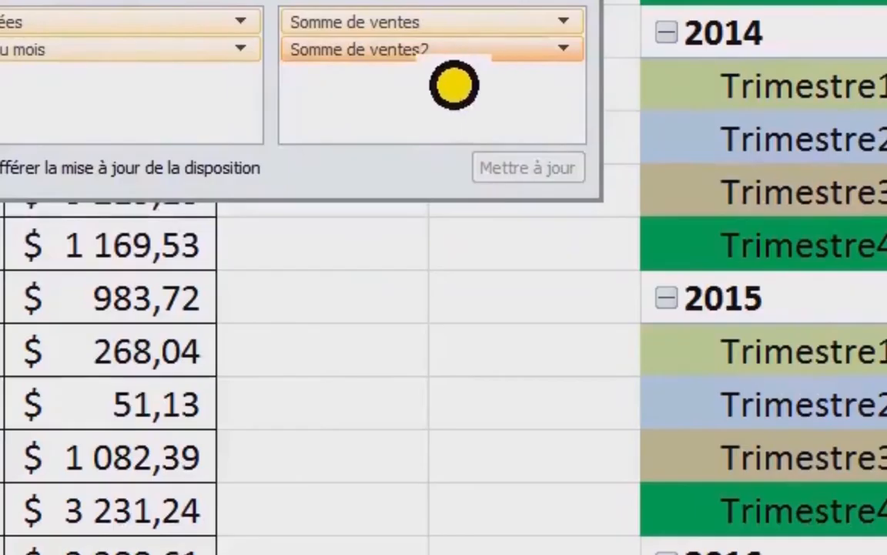
pyautogui.click(454, 49)
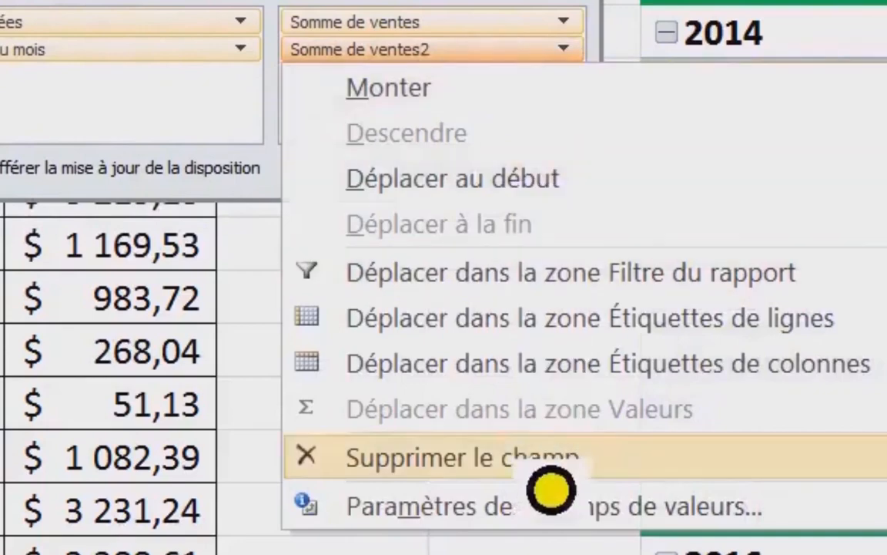
pyautogui.click(512, 523)
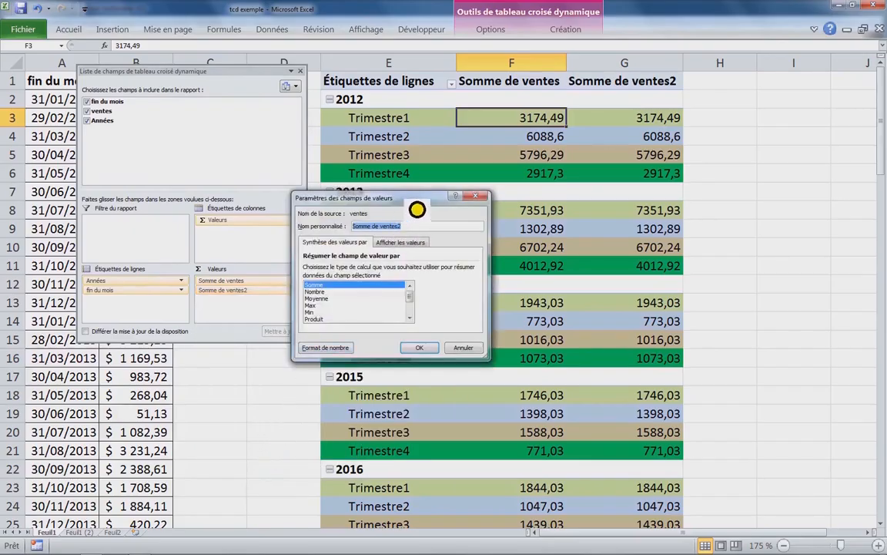
pyautogui.moveTo(416, 199); pyautogui.dragTo(419, 164)
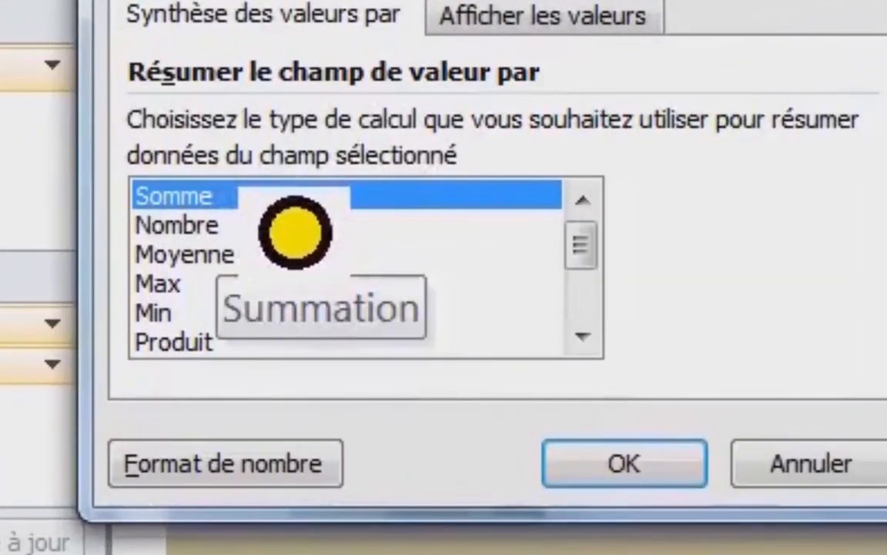
pyautogui.click(278, 256)
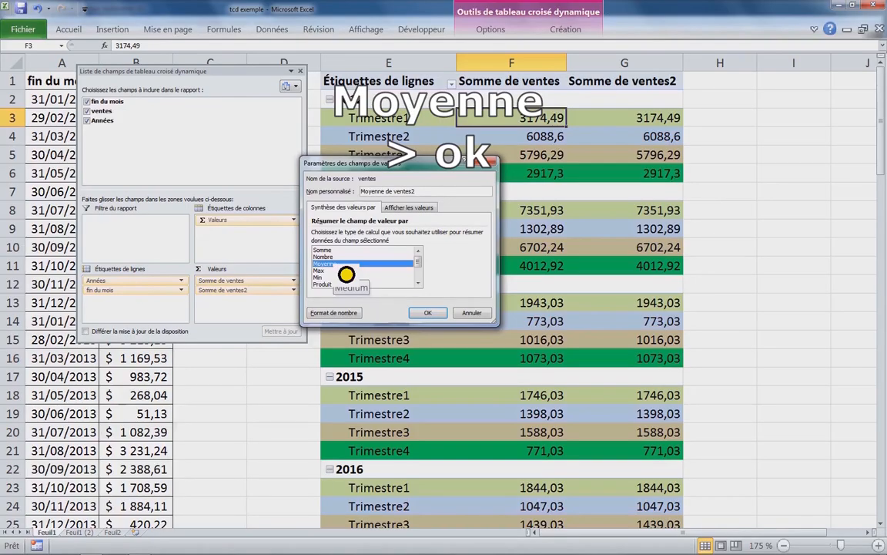
pyautogui.press('Return')
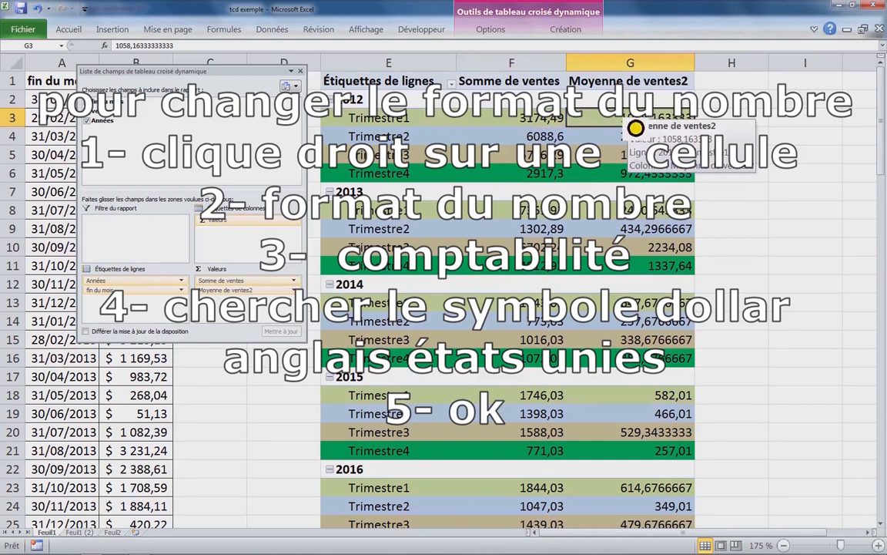
# Format the average column's numbers as Comptabilité with two decimals and the symbol $ Anglais (États Unis).
pyautogui.rightClick(636, 127)
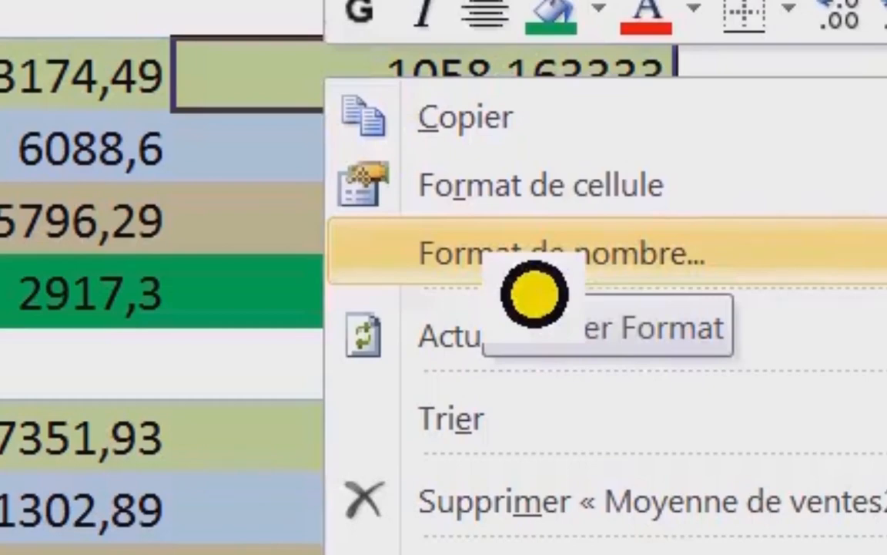
pyautogui.click(535, 293)
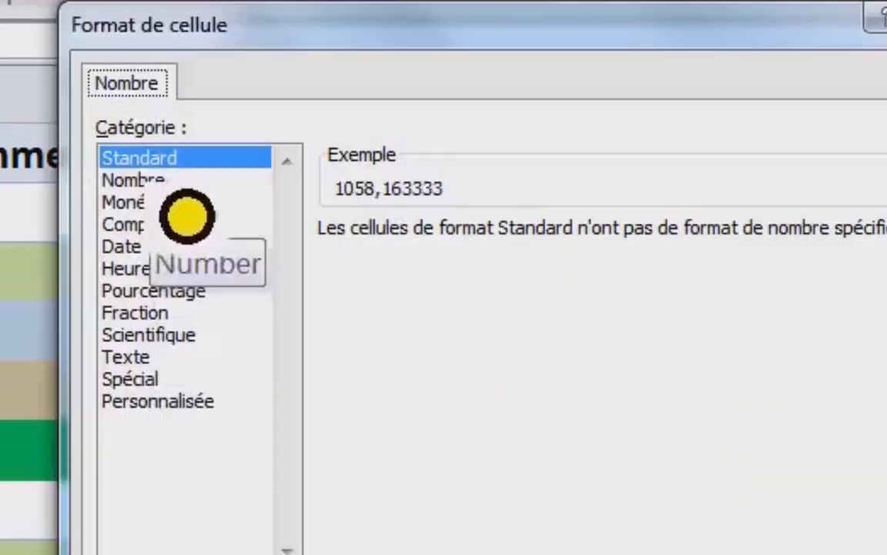
pyautogui.click(185, 182)
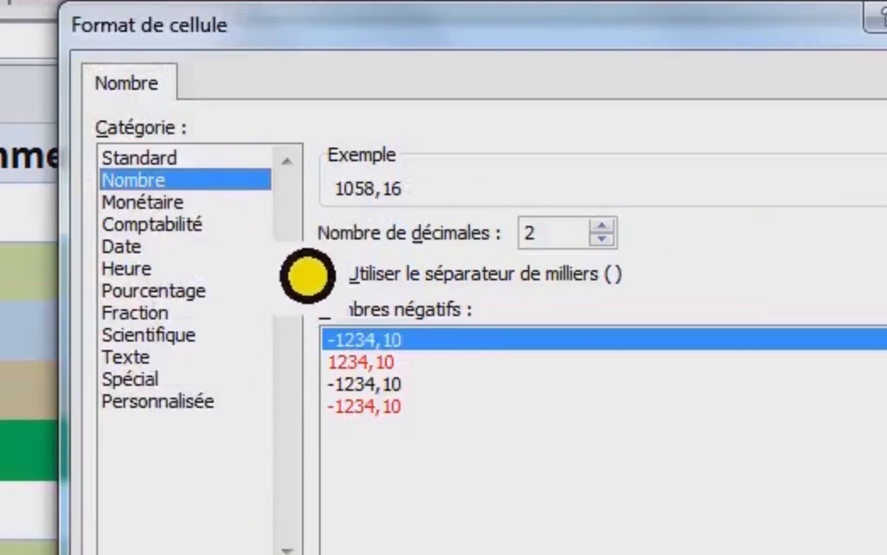
pyautogui.click(217, 225)
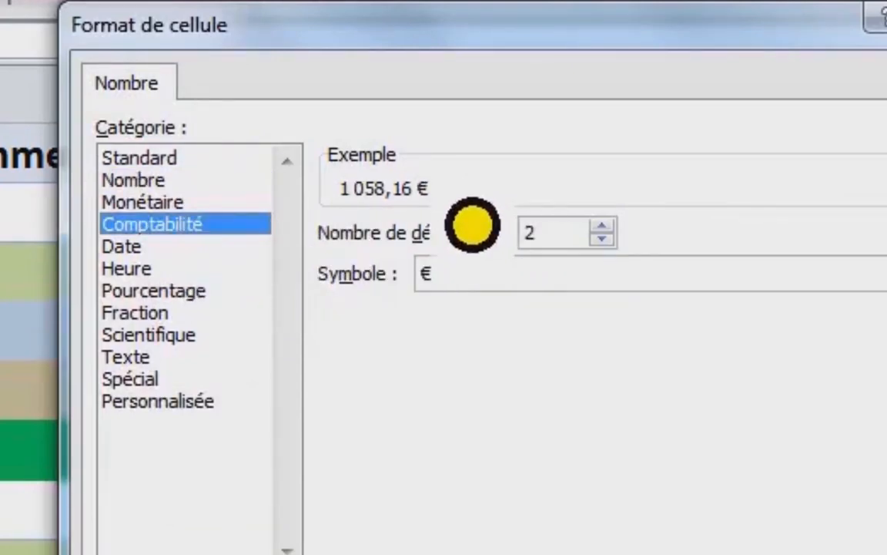
pyautogui.click(608, 276)
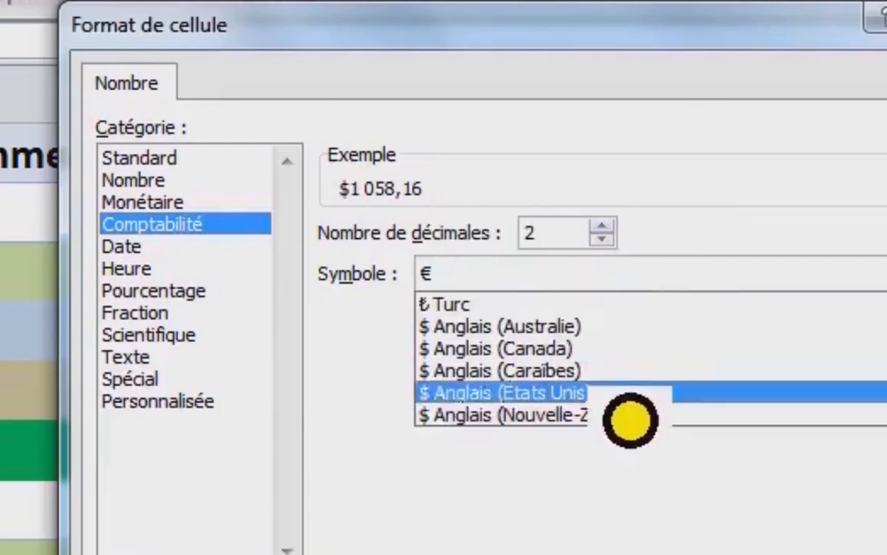
pyautogui.click(630, 416)
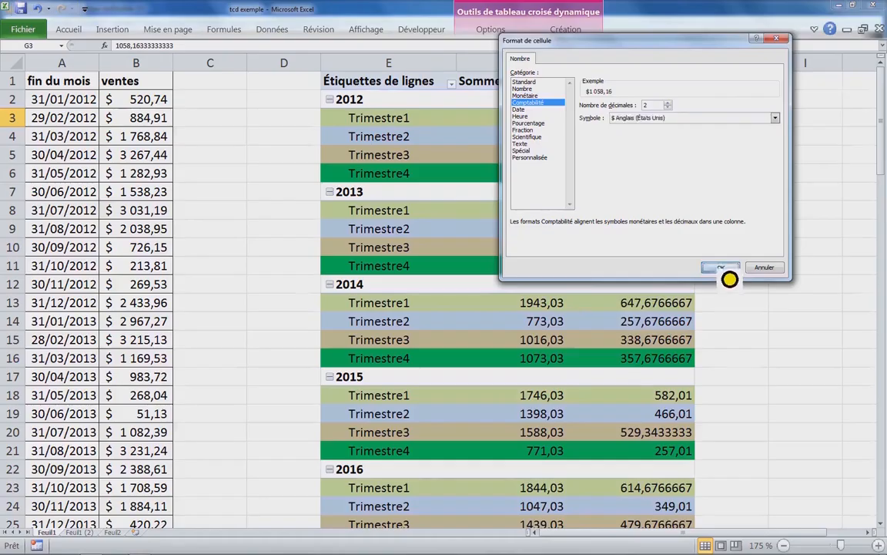
pyautogui.click(729, 275)
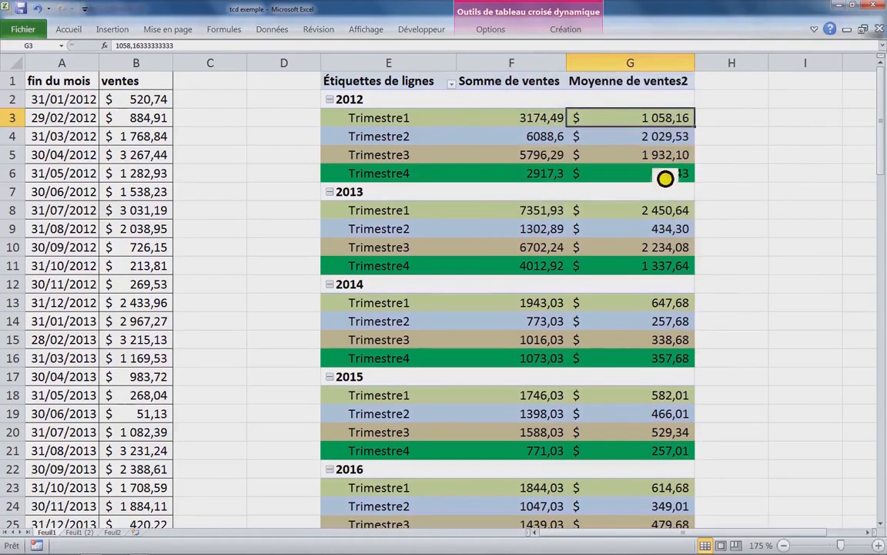
# Rename the average column's header in G1 as "moyenne /trimestre".
pyautogui.click(645, 91)
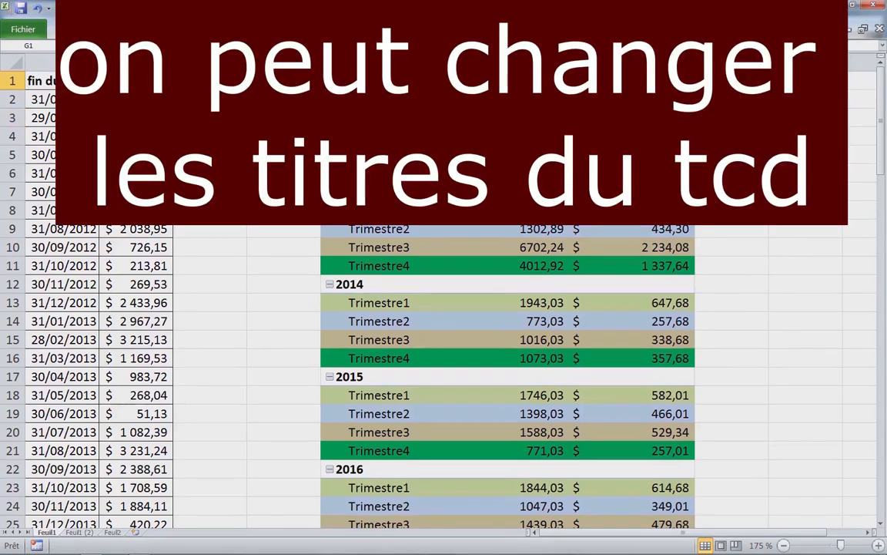
pyautogui.doubleClick(645, 82)
pyautogui.press('Return')
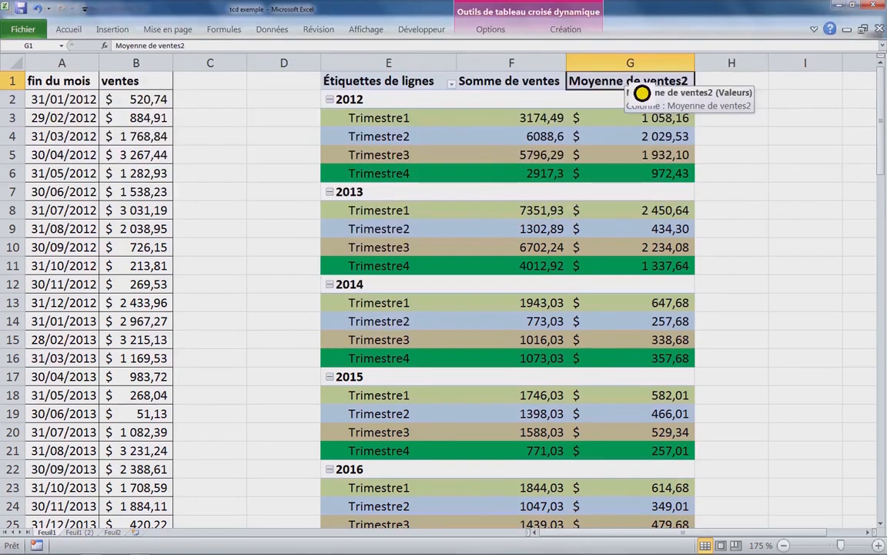
pyautogui.write('mo')
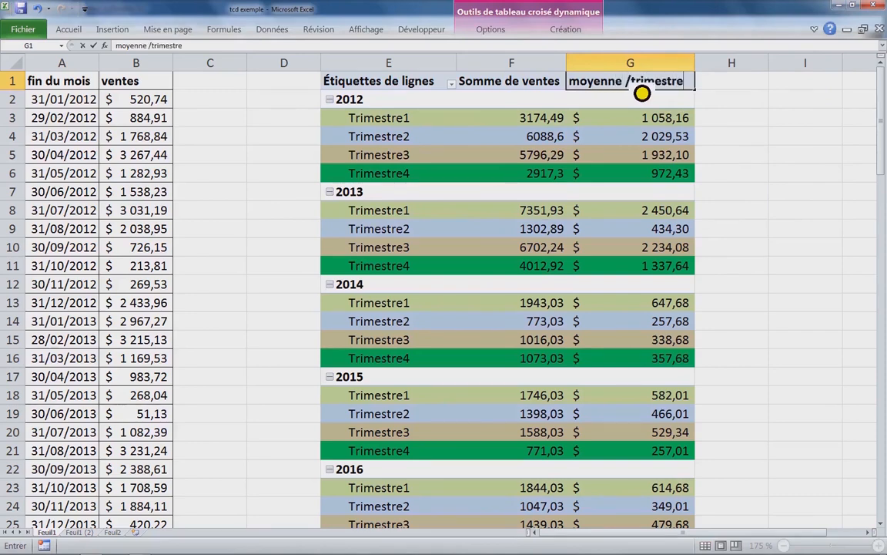
pyautogui.click(499, 136)
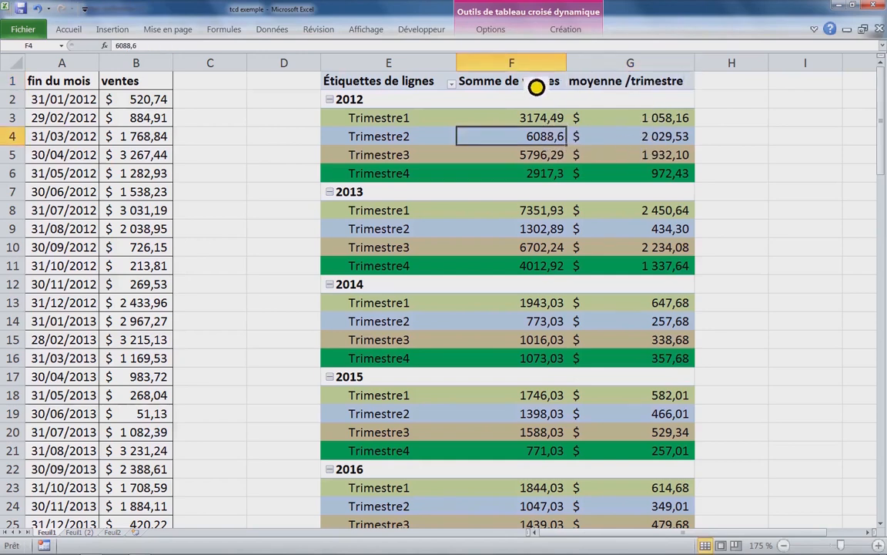
pyautogui.click(525, 90)
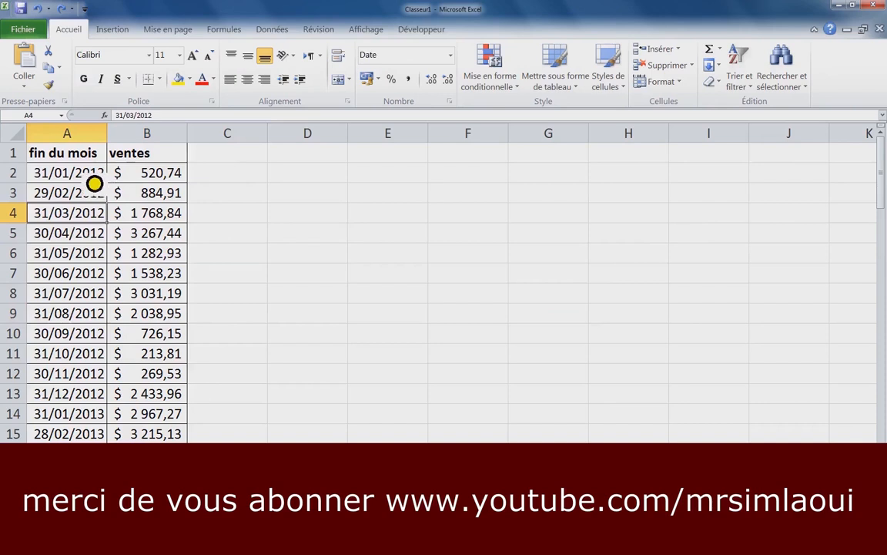
pyautogui.moveTo(65, 178); pyautogui.dragTo(160, 368)
pyautogui.click(154, 354)
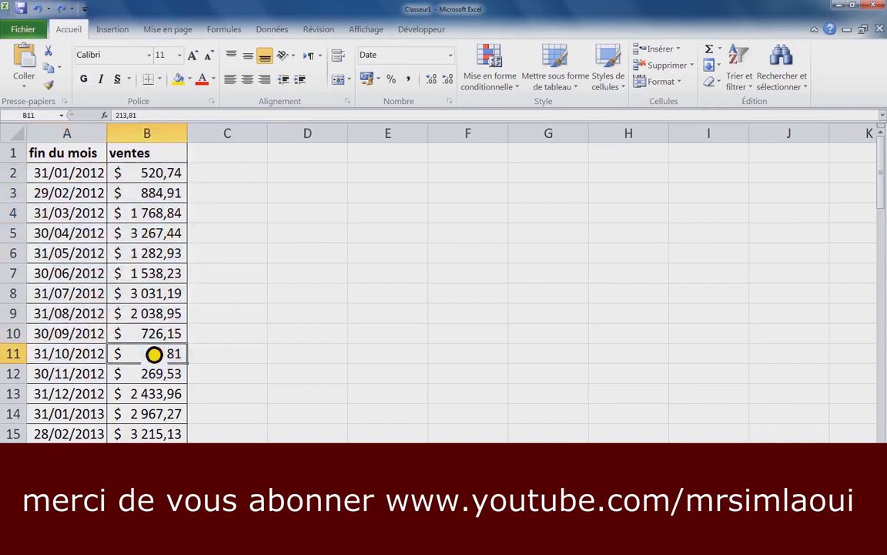
pyautogui.hotkey('ctrl', 'Down')
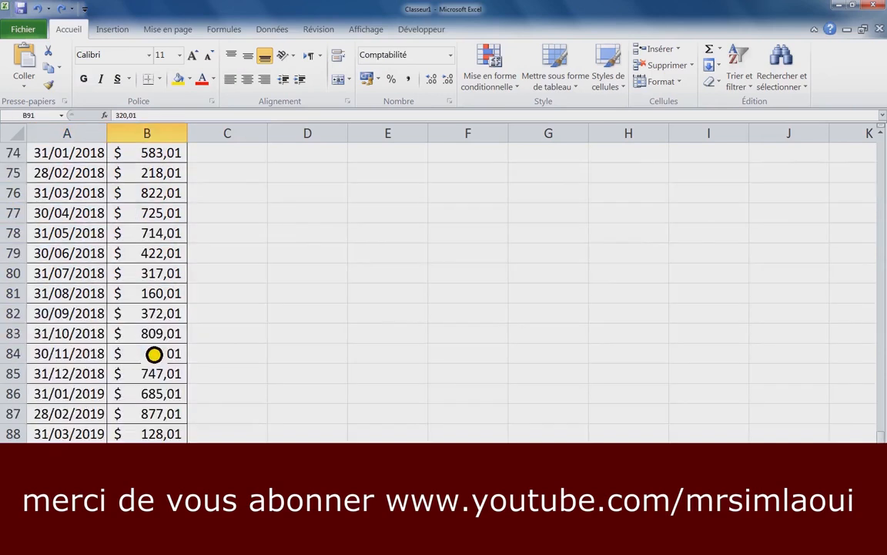
pyautogui.hotkey('ctrl', 'Up')
# Create a pivot table from the monthly sales range Feuil1!$A$1:$B$91, placed on the existing sheet at cell D1.
pyautogui.click(89, 251)
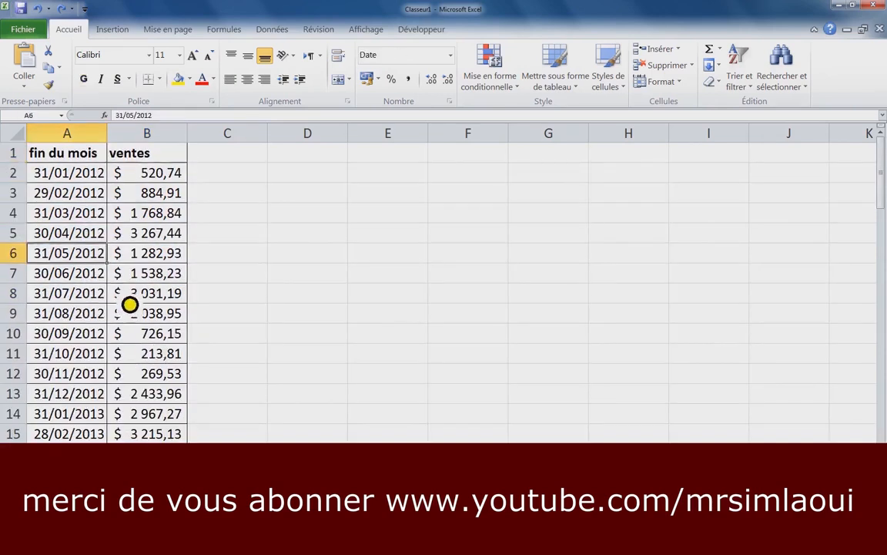
pyautogui.click(127, 31)
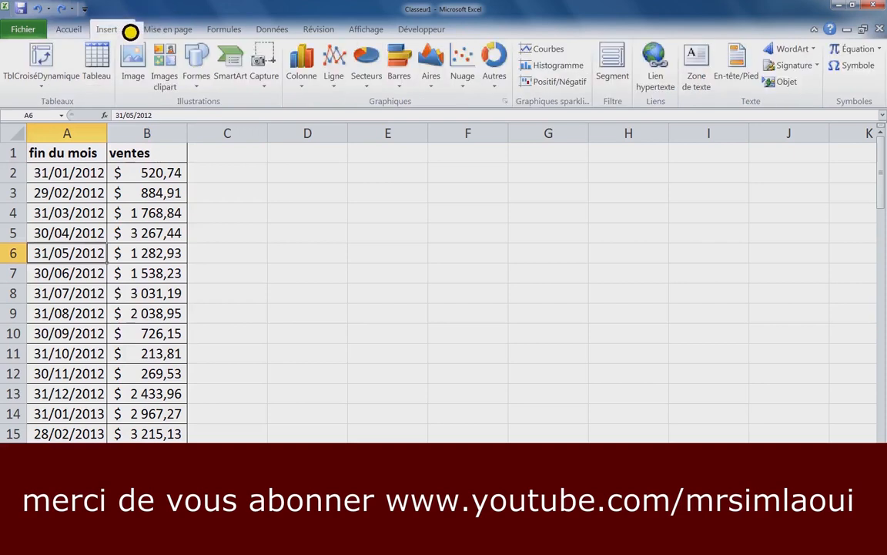
pyautogui.click(59, 65)
pyautogui.moveTo(321, 272); pyautogui.dragTo(500, 186)
pyautogui.click(496, 234)
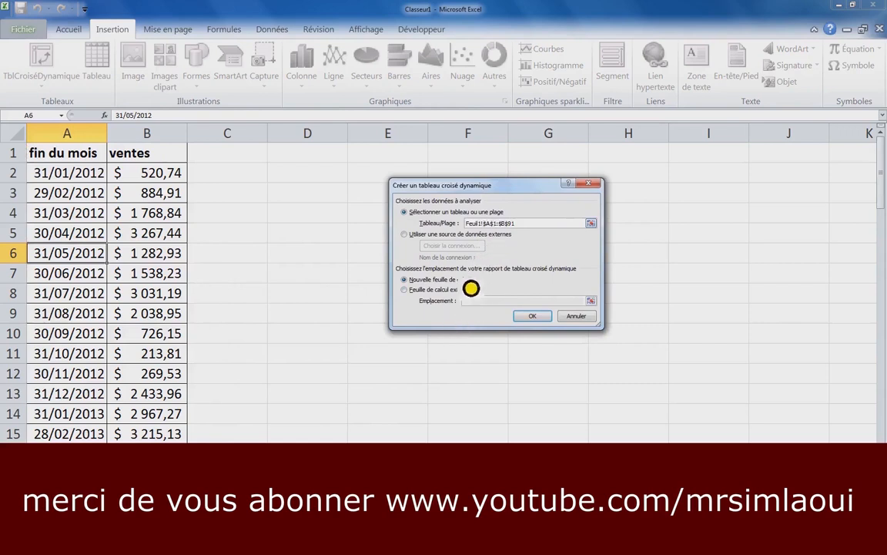
pyautogui.click(437, 300)
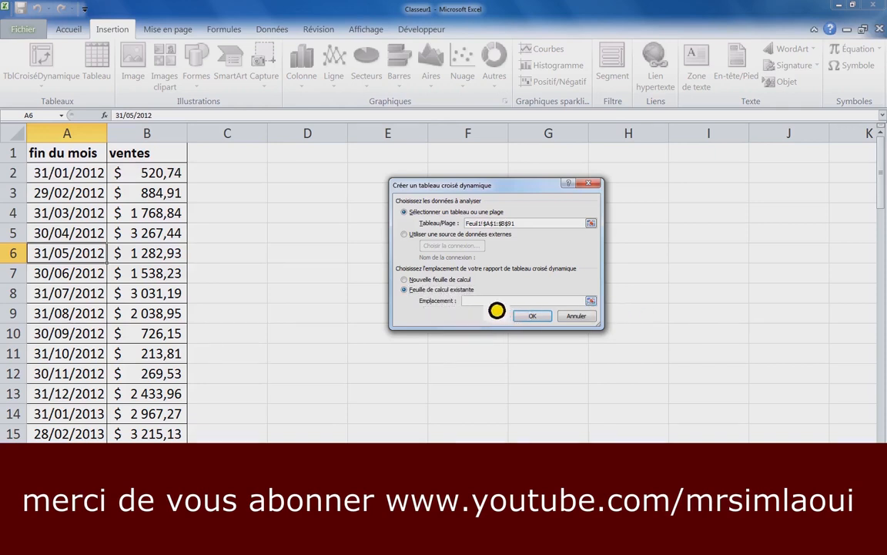
pyautogui.moveTo(483, 193); pyautogui.dragTo(506, 287)
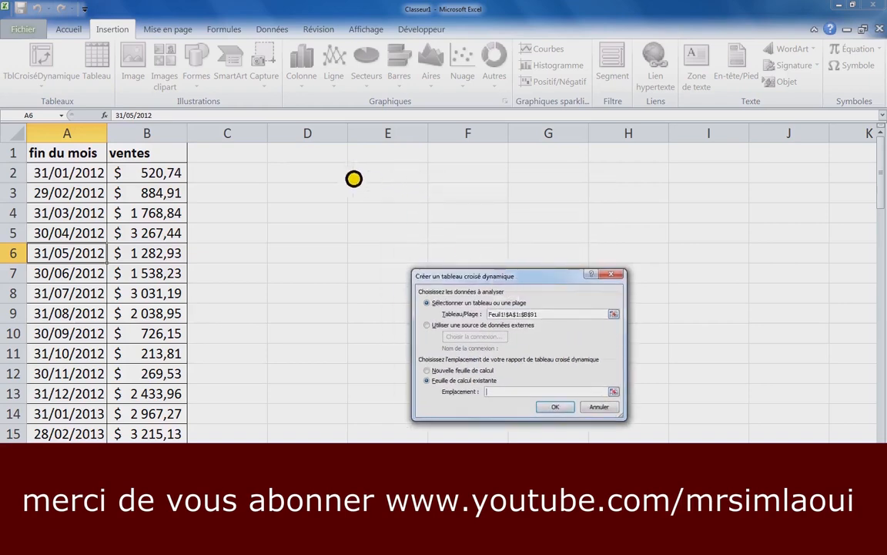
pyautogui.click(316, 155)
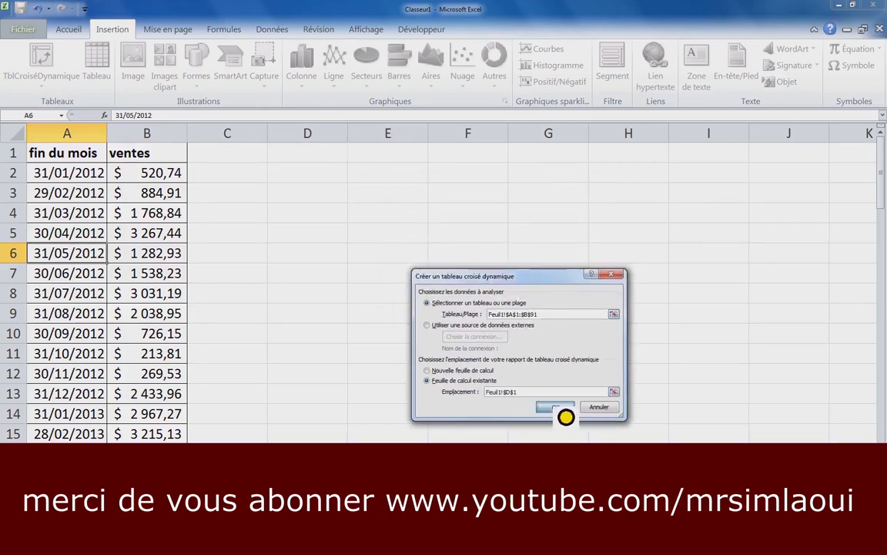
pyautogui.click(559, 409)
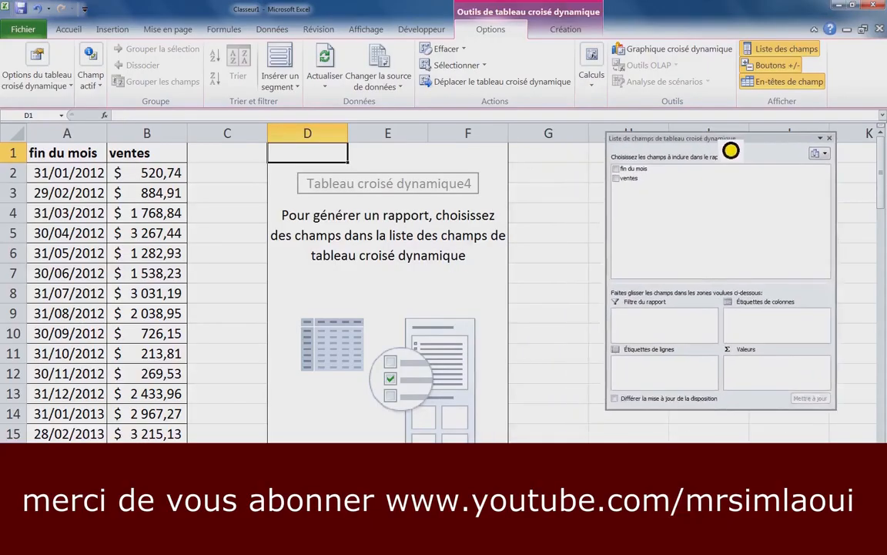
# Add the fin du mois field to the row labels and the ventes field to the values of the pivot table.
pyautogui.moveTo(728, 148); pyautogui.dragTo(745, 147)
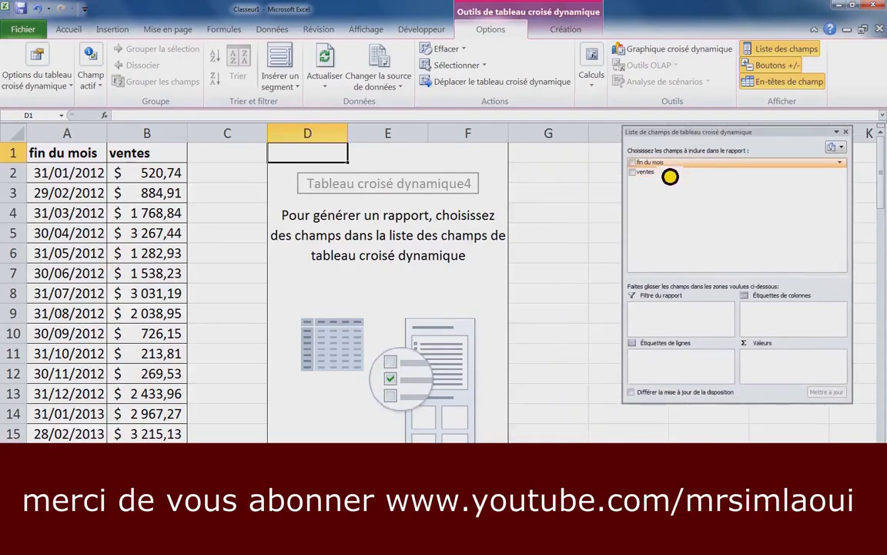
pyautogui.click(664, 163)
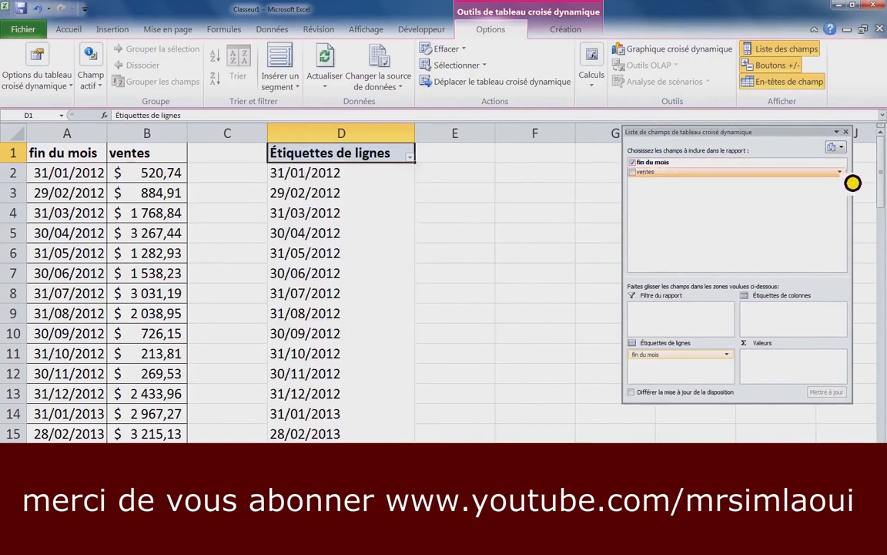
pyautogui.click(853, 182)
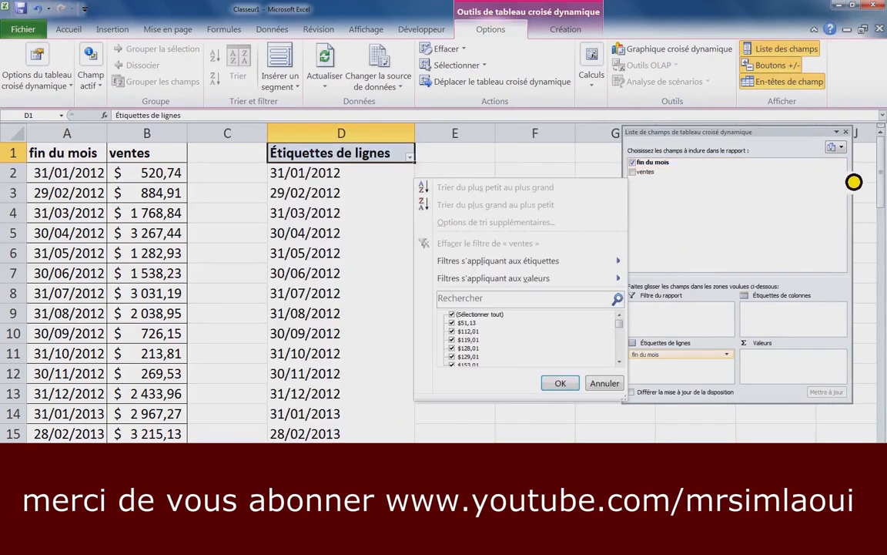
pyautogui.click(801, 204)
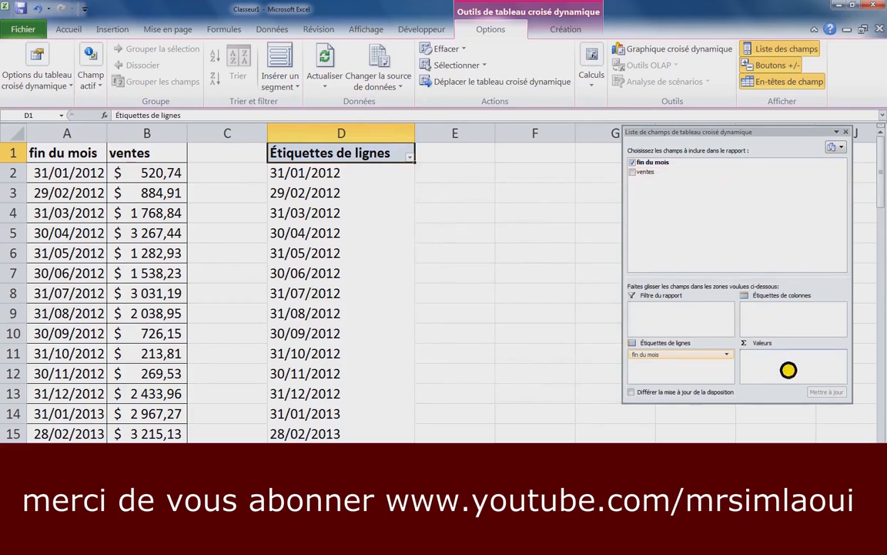
pyautogui.moveTo(788, 370); pyautogui.dragTo(789, 370)
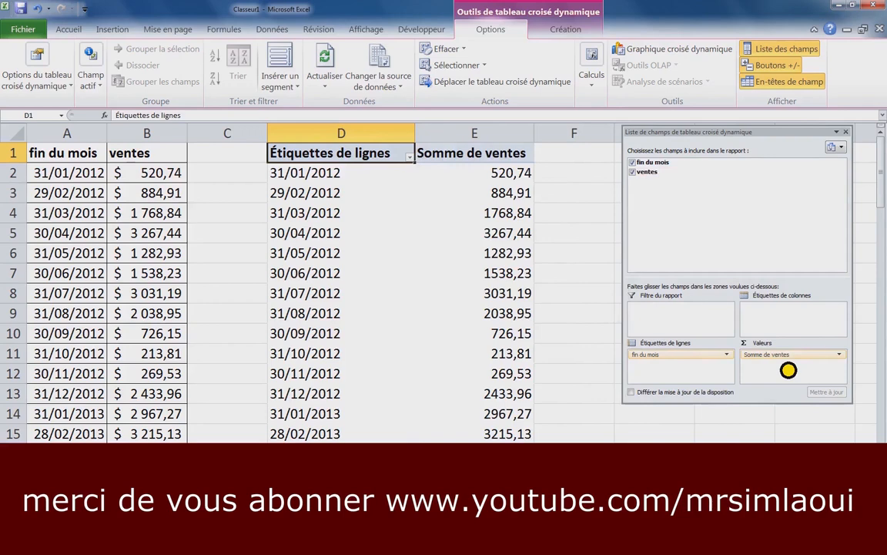
pyautogui.click(339, 274)
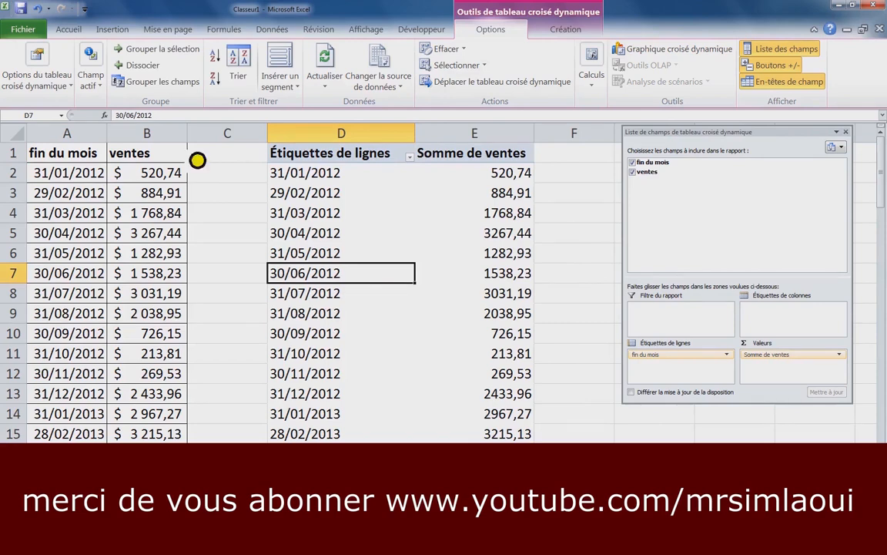
pyautogui.click(155, 93)
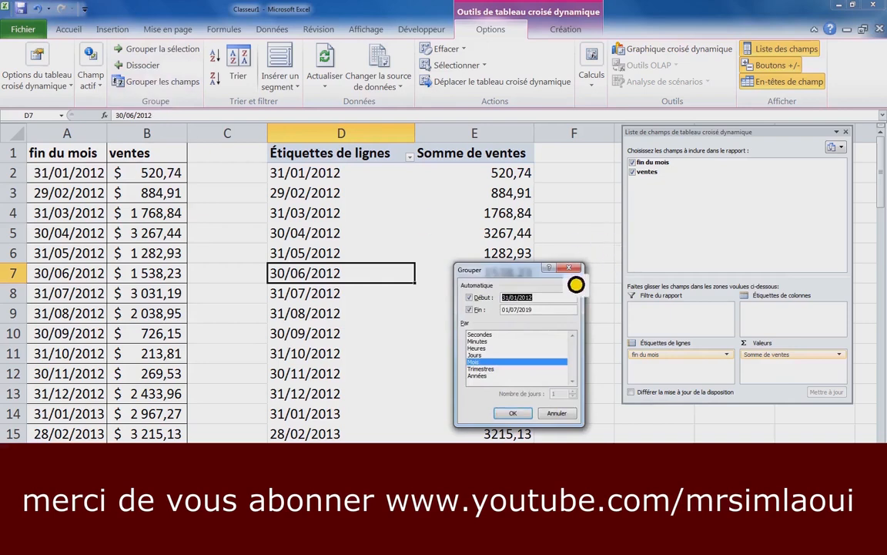
pyautogui.click(569, 268)
pyautogui.rightClick(329, 301)
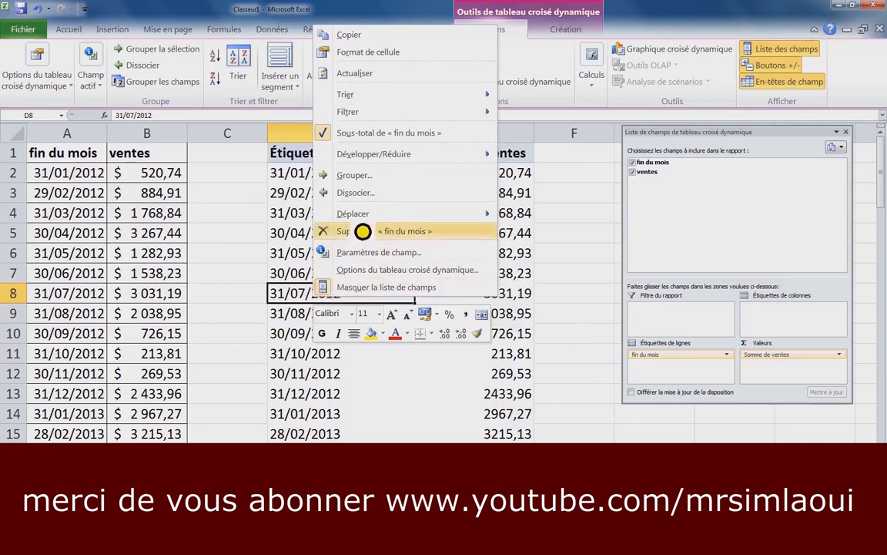
pyautogui.click(368, 179)
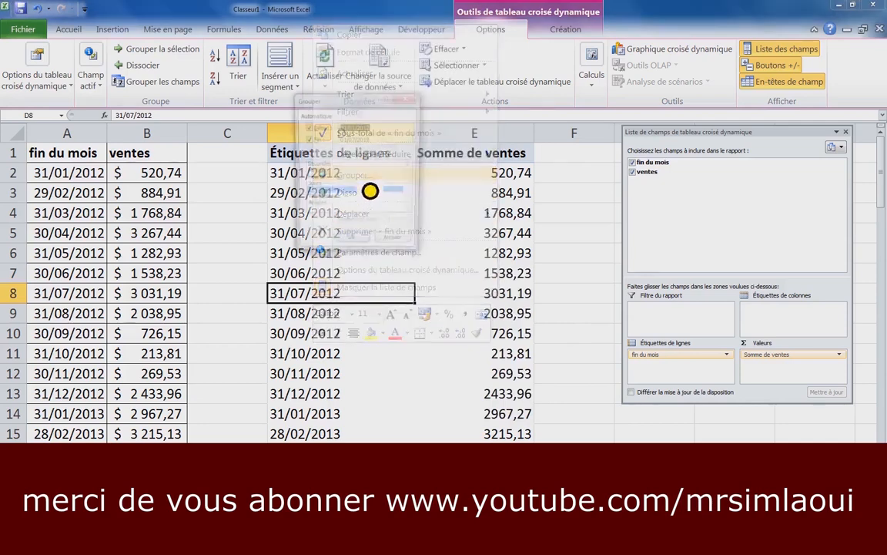
pyautogui.click(410, 99)
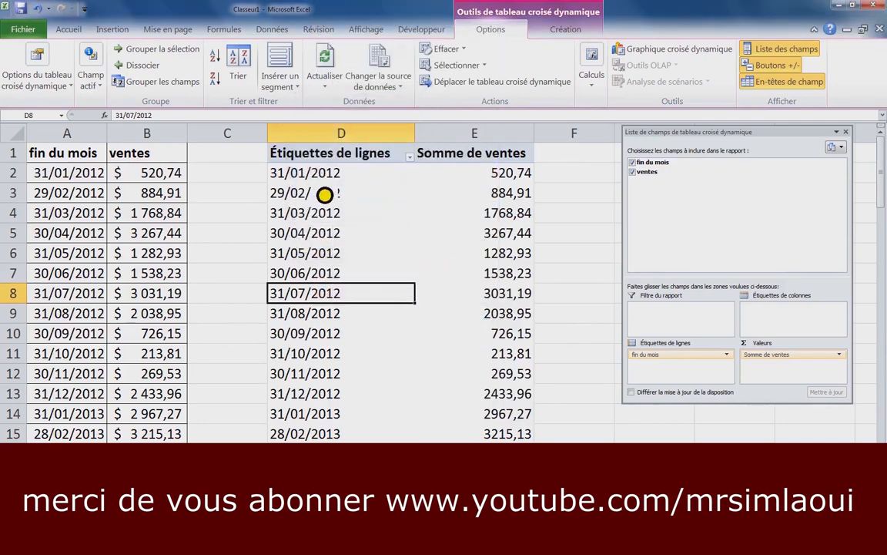
# Group the pivot table's fin du mois dates by Trimestres and Années, leaving Mois unselected.
pyautogui.click(312, 185)
pyautogui.click(311, 174)
pyautogui.rightClick(311, 175)
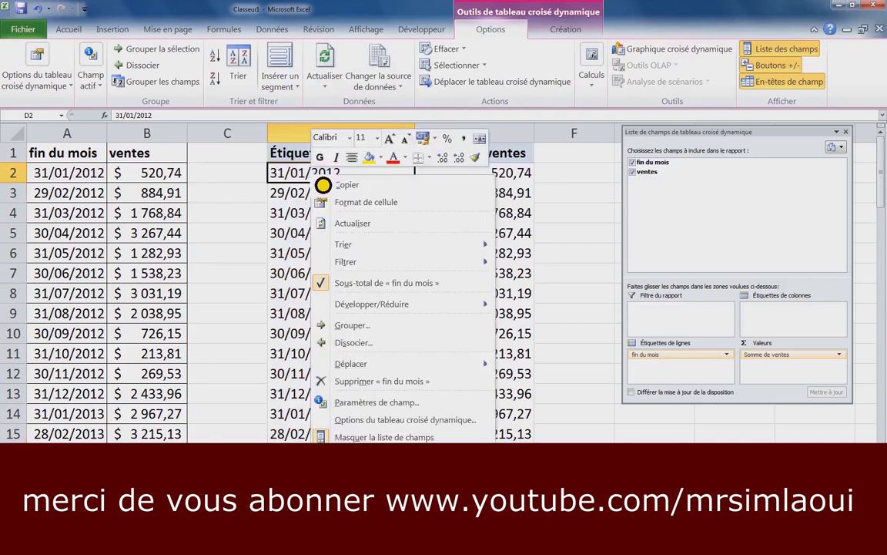
pyautogui.click(376, 325)
pyautogui.moveTo(369, 262); pyautogui.dragTo(438, 134)
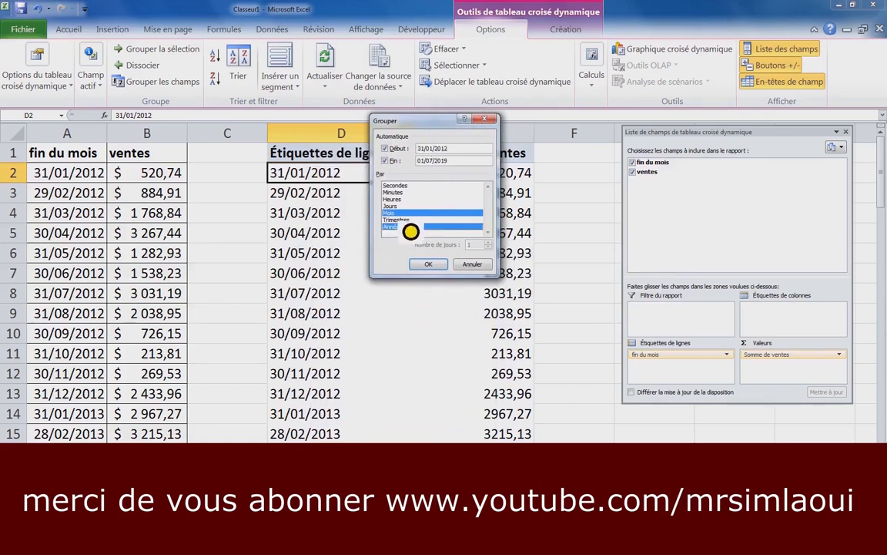
pyautogui.click(410, 227)
pyautogui.click(407, 220)
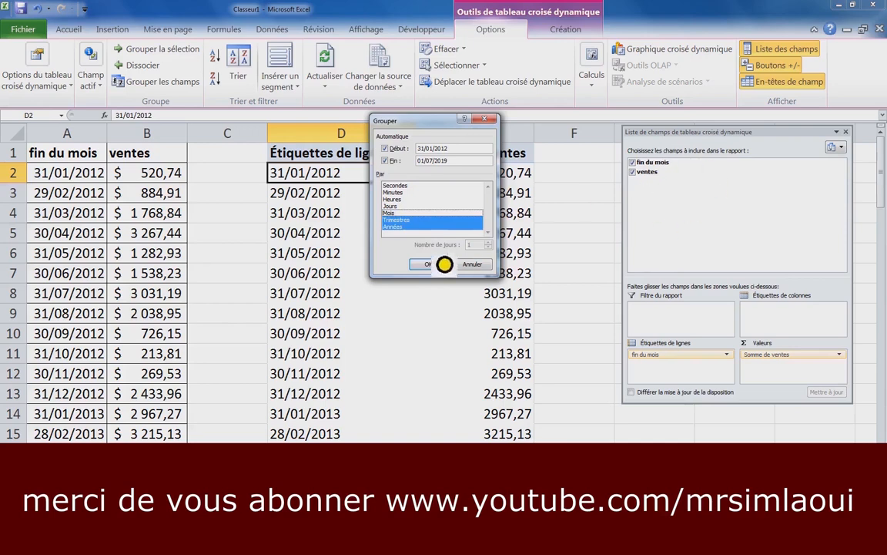
pyautogui.click(430, 264)
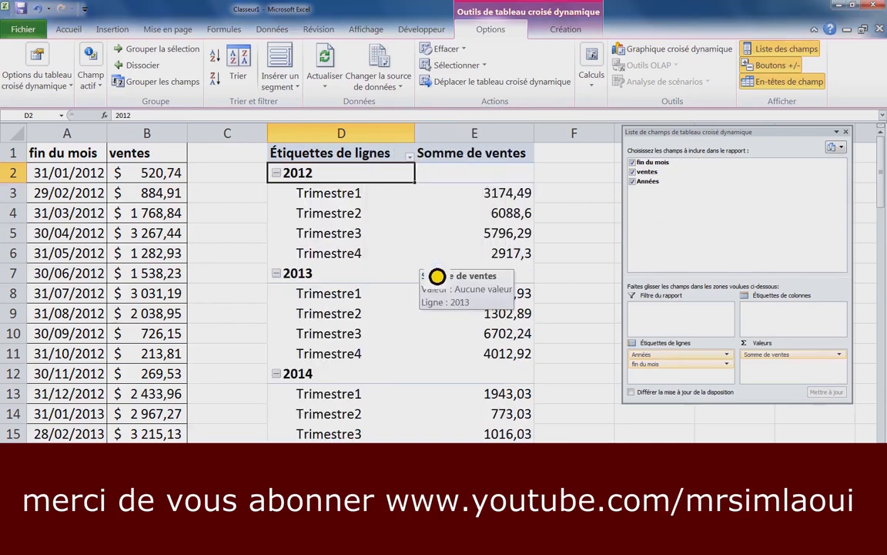
# Compare the quarter rows listed under 2012 with those under 2013 in the pivot table.
pyautogui.moveTo(345, 204); pyautogui.dragTo(354, 256)
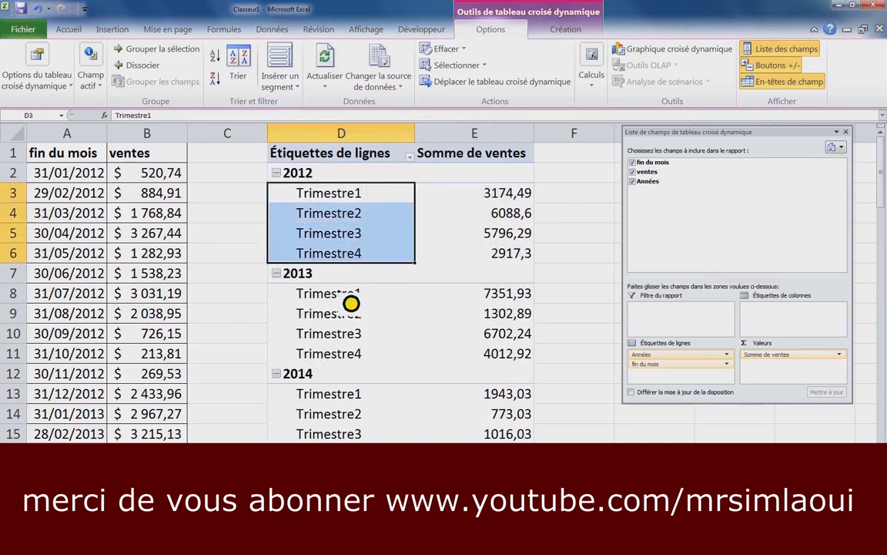
pyautogui.moveTo(353, 299); pyautogui.dragTo(354, 367)
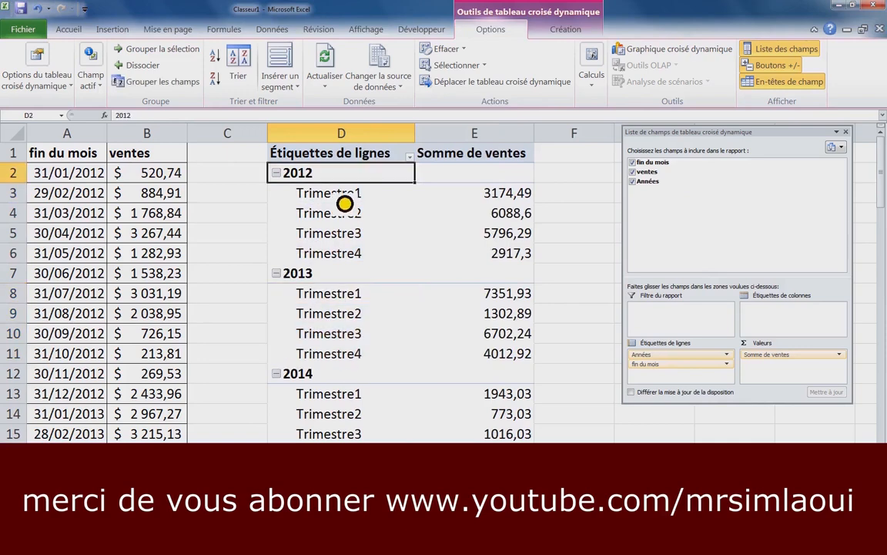
pyautogui.moveTo(344, 203); pyautogui.dragTo(355, 256)
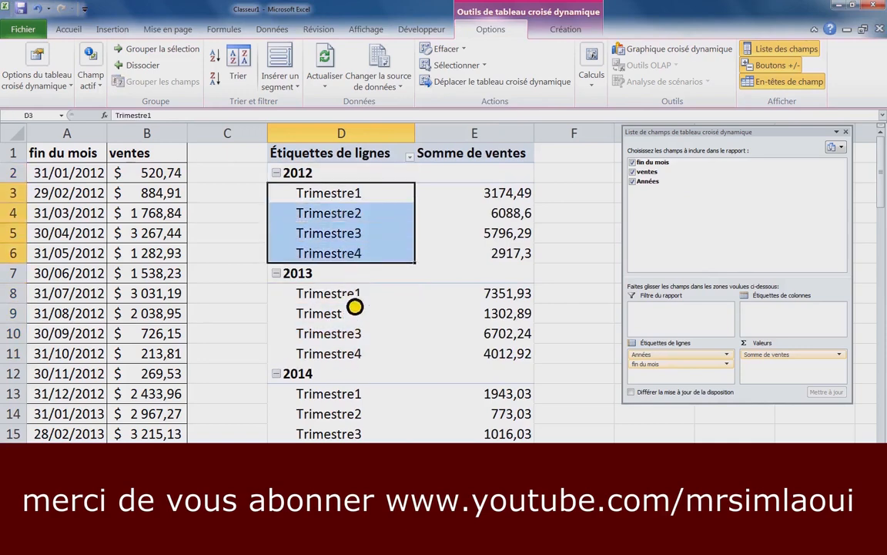
pyautogui.moveTo(355, 298); pyautogui.dragTo(352, 359)
pyautogui.moveTo(345, 203); pyautogui.dragTo(355, 254)
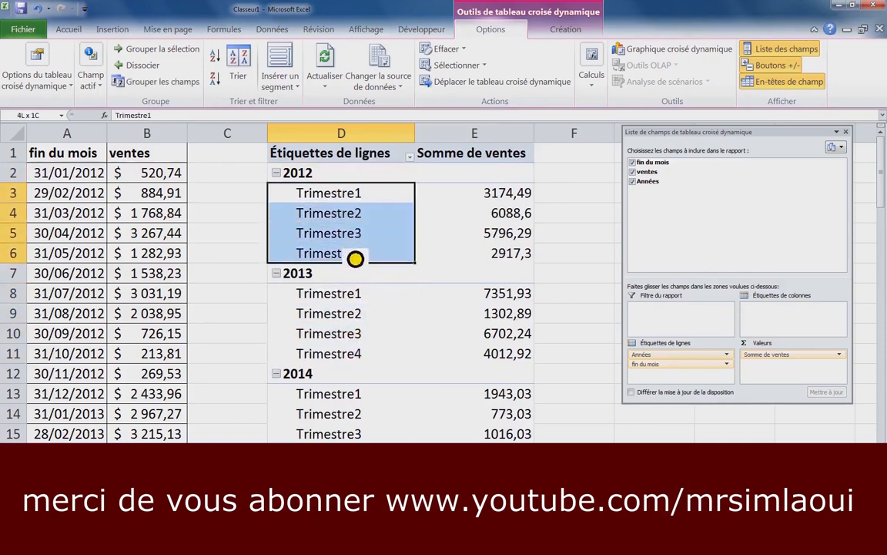
pyautogui.moveTo(353, 301); pyautogui.dragTo(354, 369)
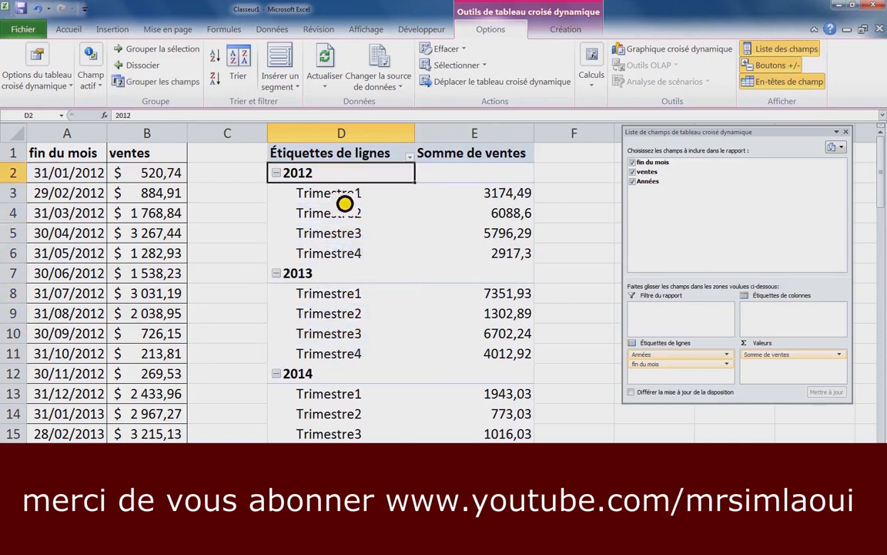
pyautogui.moveTo(346, 200); pyautogui.dragTo(357, 254)
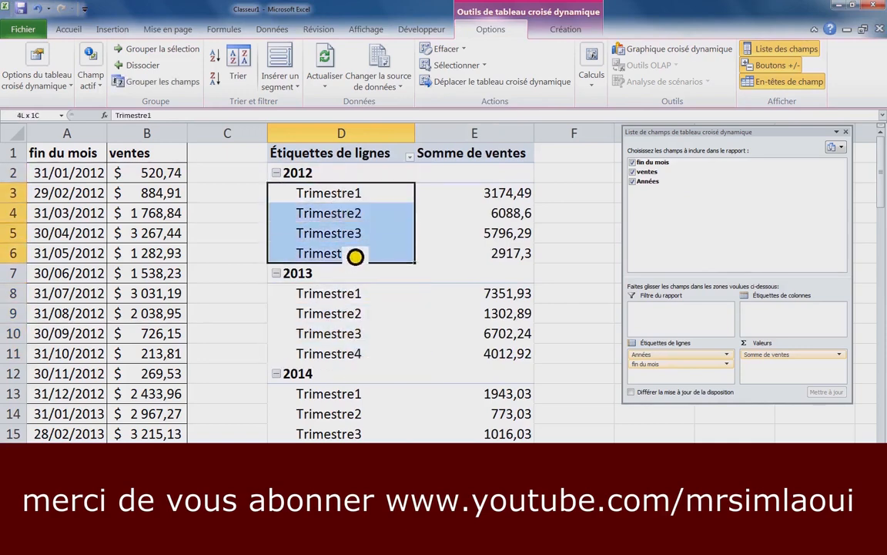
pyautogui.moveTo(355, 298); pyautogui.dragTo(352, 362)
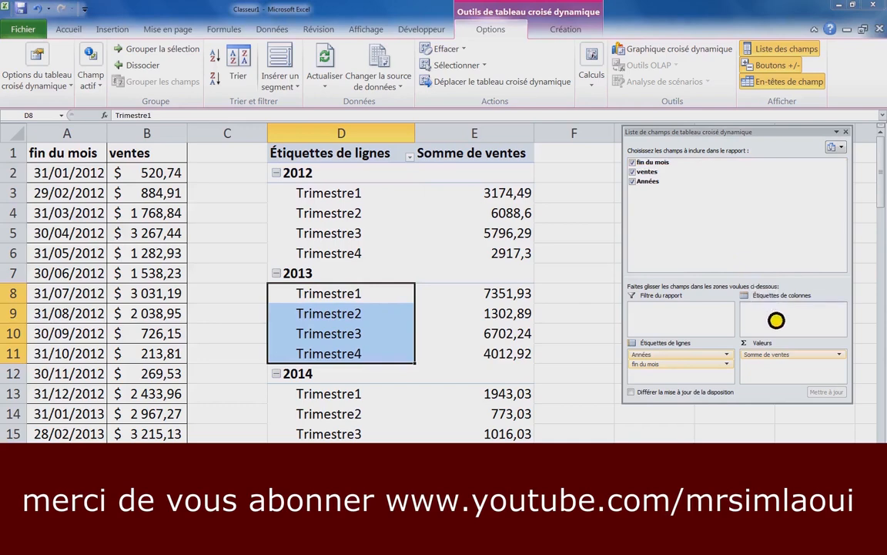
# Move the fin du mois field from the row labels to the column labels and hide the pivot table field list.
pyautogui.moveTo(776, 320); pyautogui.dragTo(777, 319)
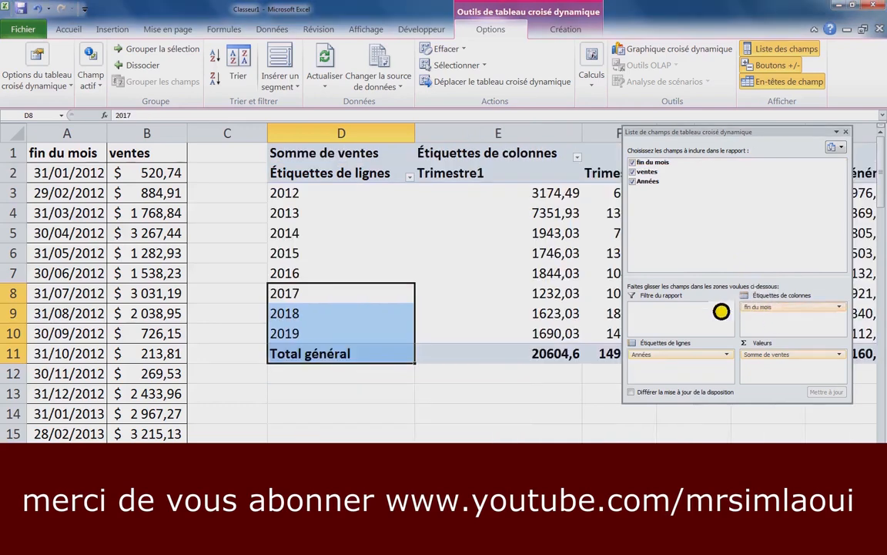
pyautogui.click(507, 392)
pyautogui.click(544, 257)
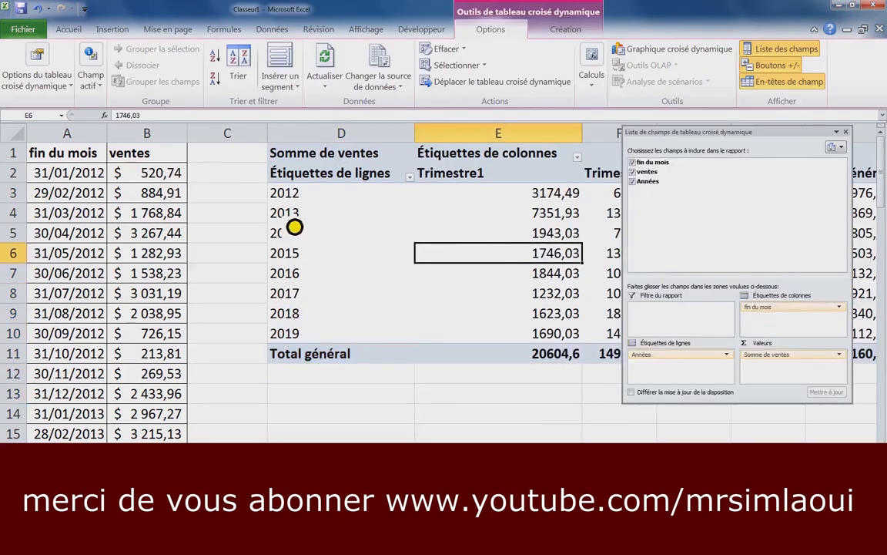
pyautogui.click(291, 210)
pyautogui.click(513, 177)
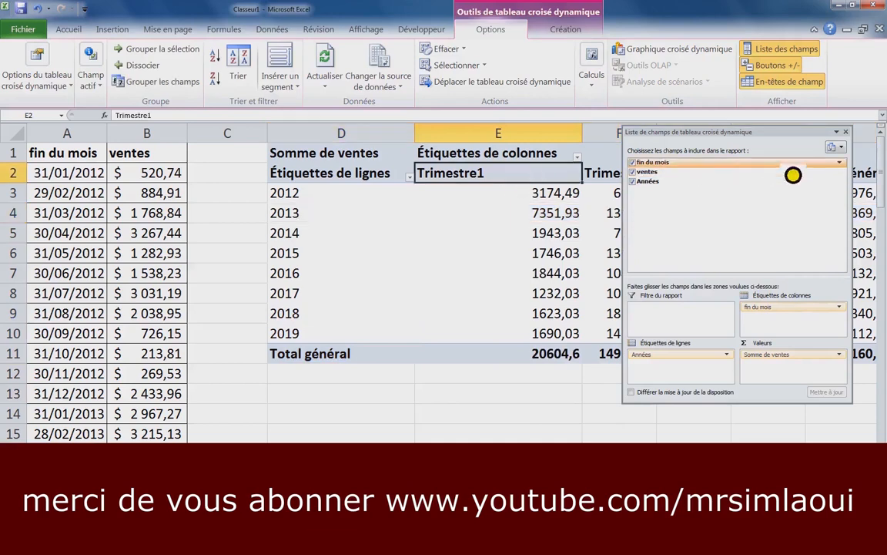
pyautogui.click(797, 58)
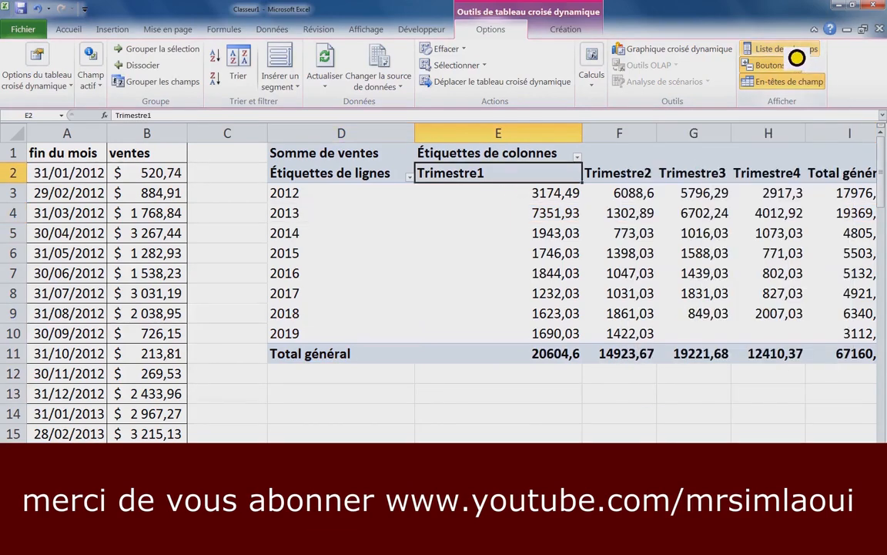
pyautogui.click(797, 56)
pyautogui.click(797, 55)
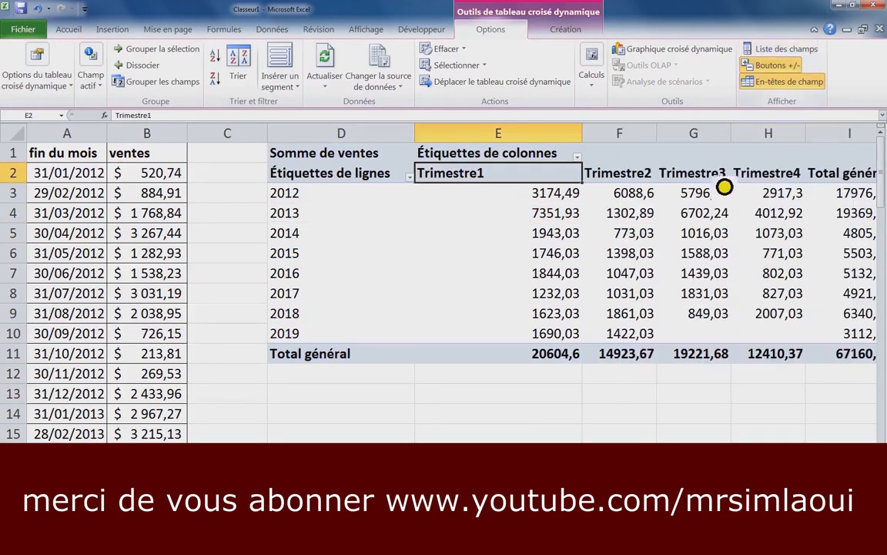
# Examine the Trimestre1 to Trimestre4 columns and the Total général column of the pivot table for each year.
pyautogui.press('Right')
pyautogui.press('Right')
pyautogui.press('Right')
pyautogui.press('Right')
pyautogui.press('Right')
pyautogui.press('Right')
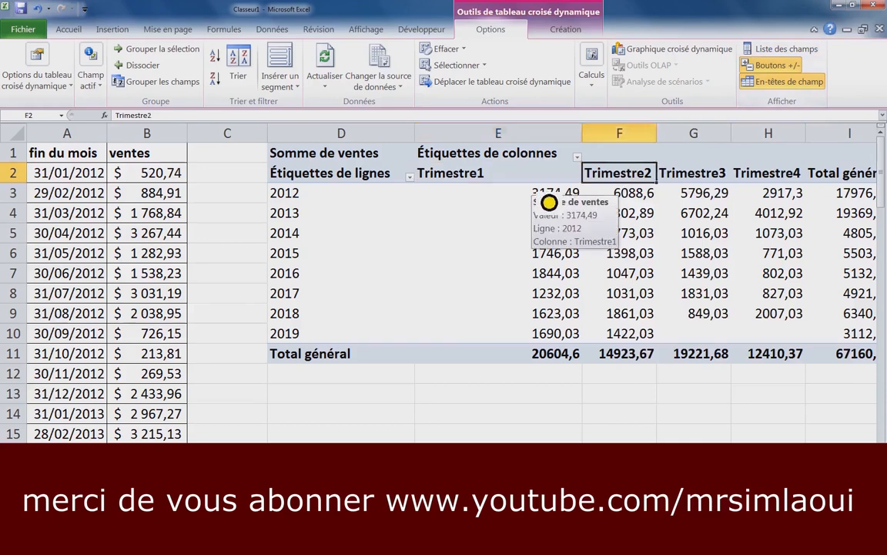
pyautogui.press('Left')
pyautogui.press('Left')
pyautogui.press('Left')
pyautogui.press('Left')
pyautogui.press('Left')
pyautogui.press('Left')
pyautogui.press('Left')
pyautogui.press('Left')
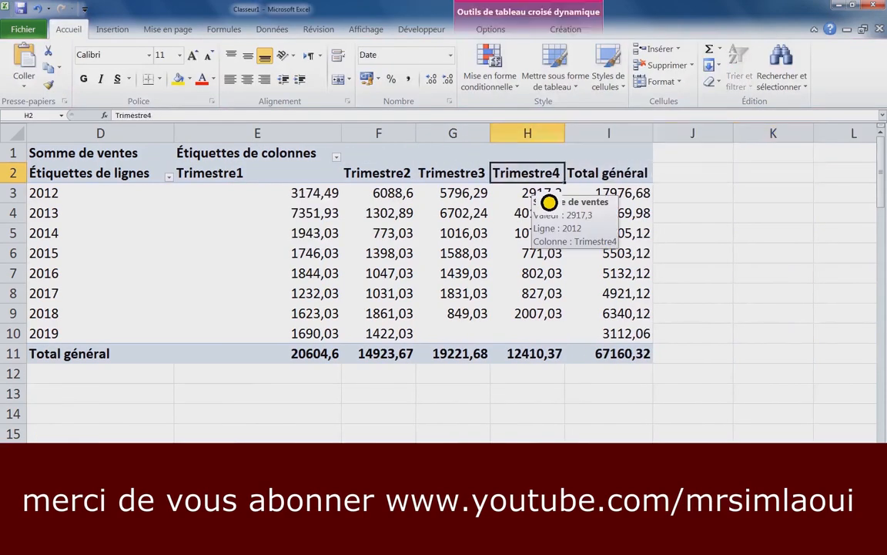
pyautogui.press('Left')
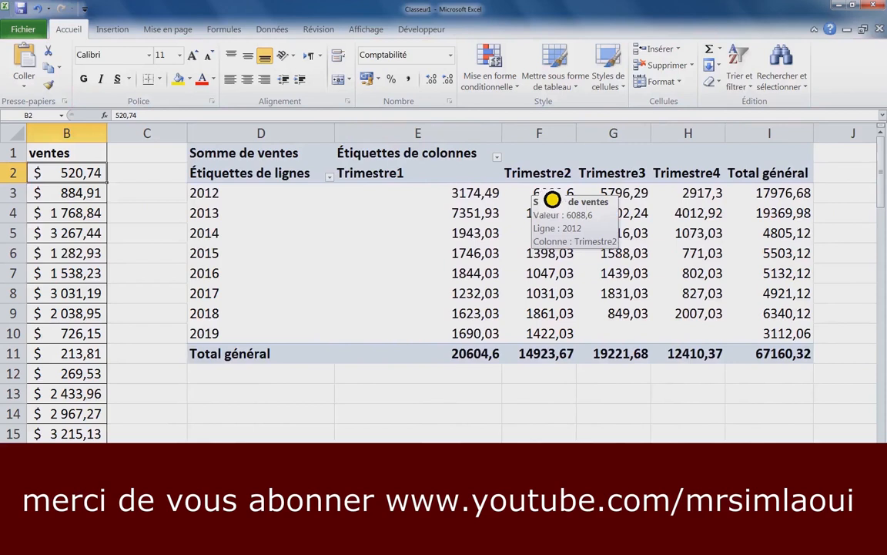
pyautogui.press('Right')
pyautogui.press('Right')
pyautogui.press('Right')
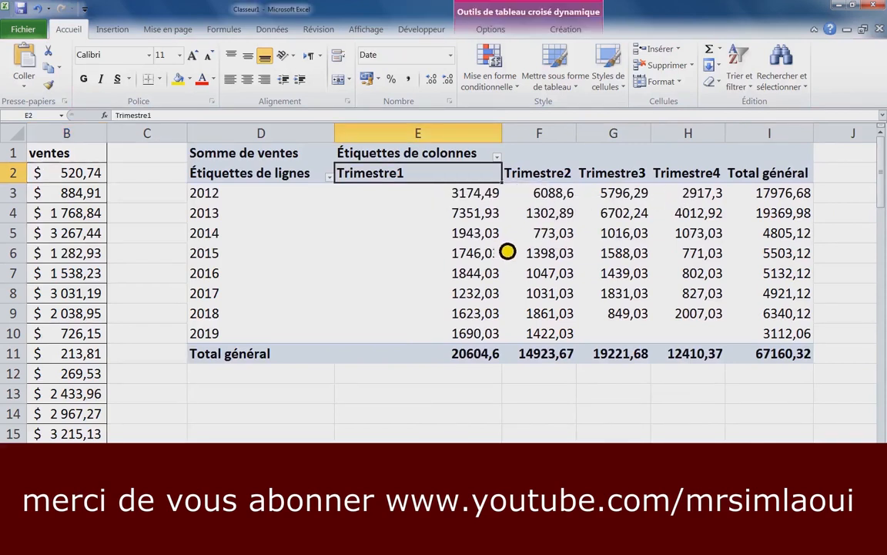
pyautogui.click(473, 201)
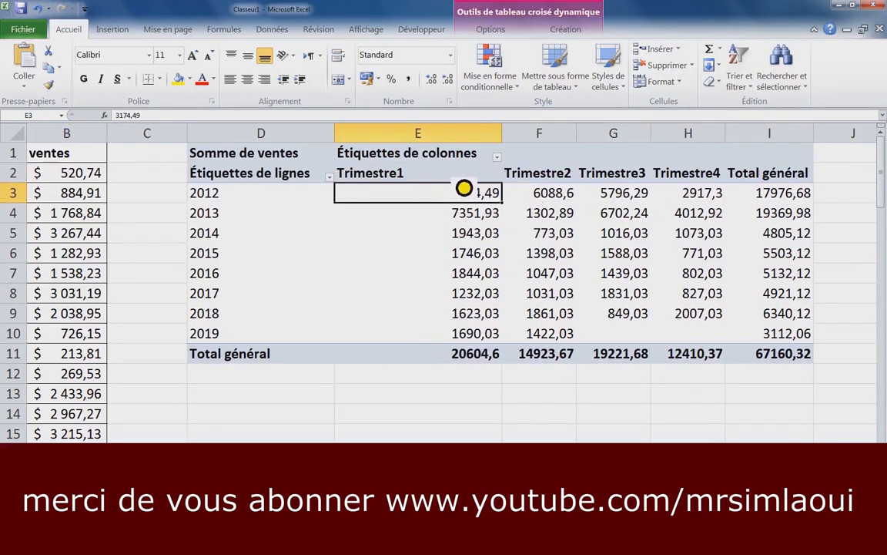
pyautogui.click(486, 176)
pyautogui.click(555, 176)
pyautogui.click(626, 179)
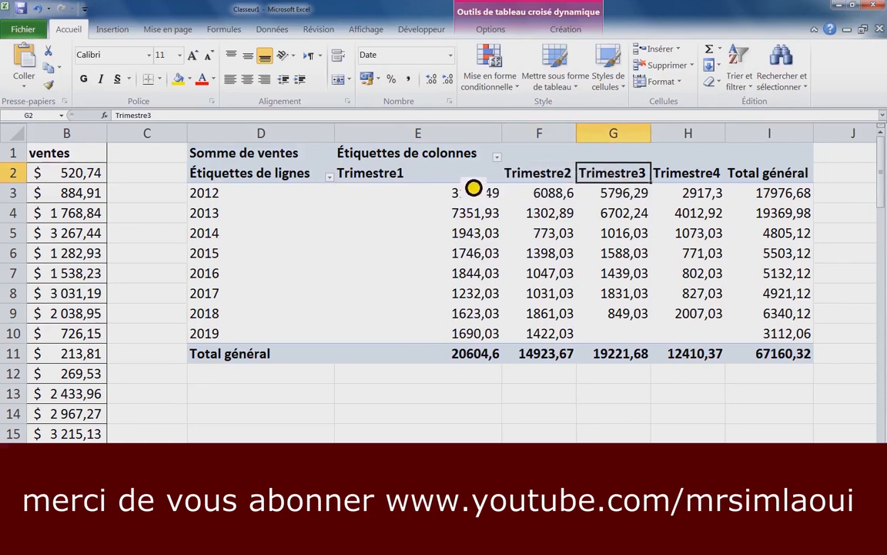
# Change the pivot table's report layout to tabular form (Afficher sous forme tabulaire).
pyautogui.click(486, 216)
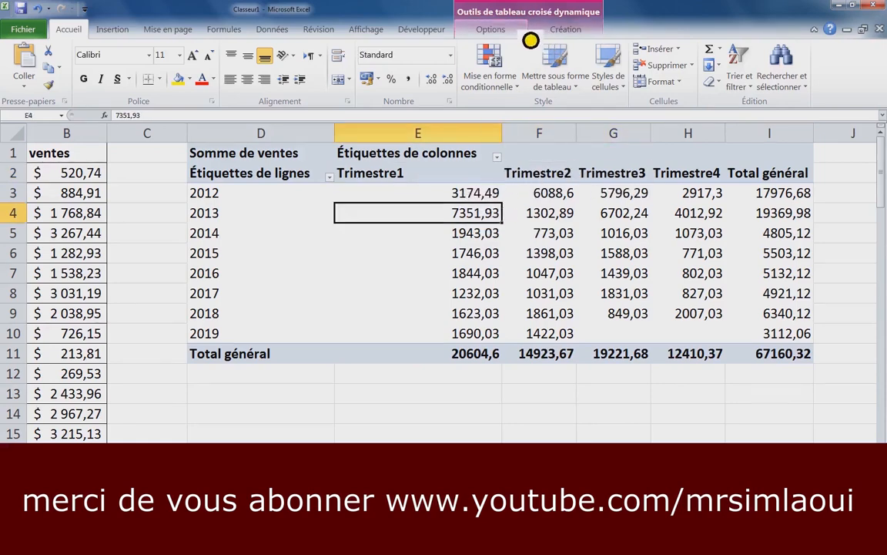
pyautogui.click(582, 37)
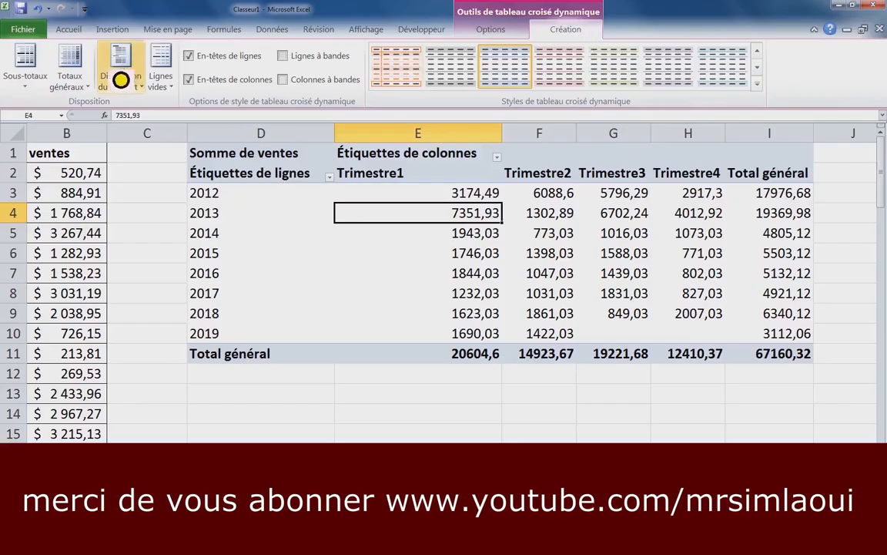
pyautogui.click(151, 96)
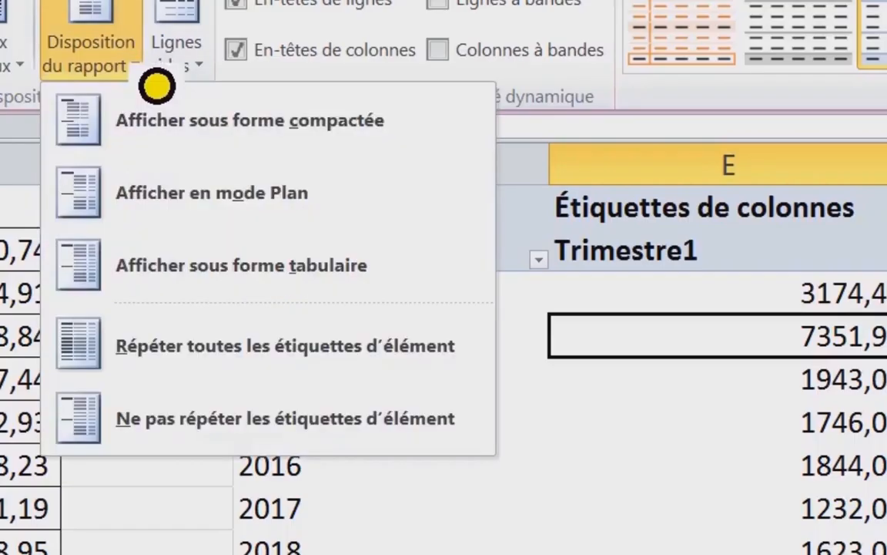
pyautogui.click(172, 285)
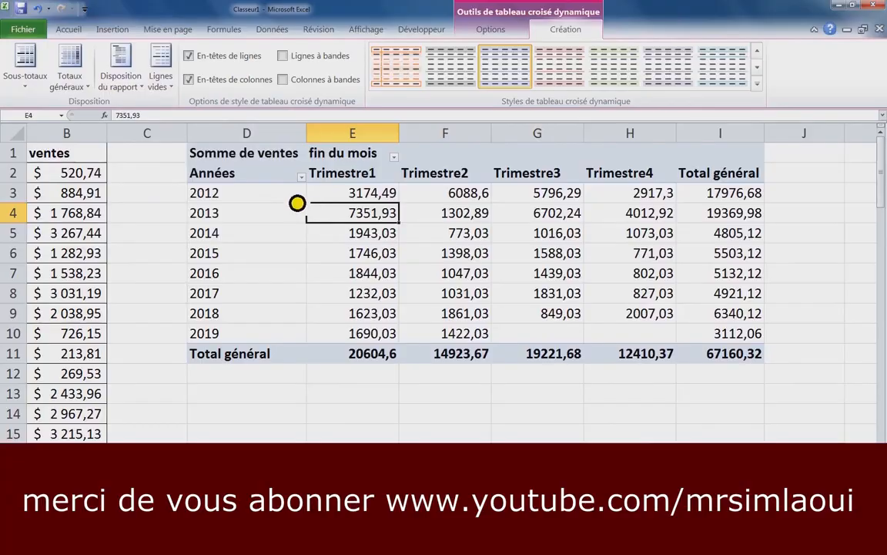
# Apply the Foncé pivot table style with a blue body and black header and total rows.
pyautogui.moveTo(253, 186); pyautogui.dragTo(717, 349)
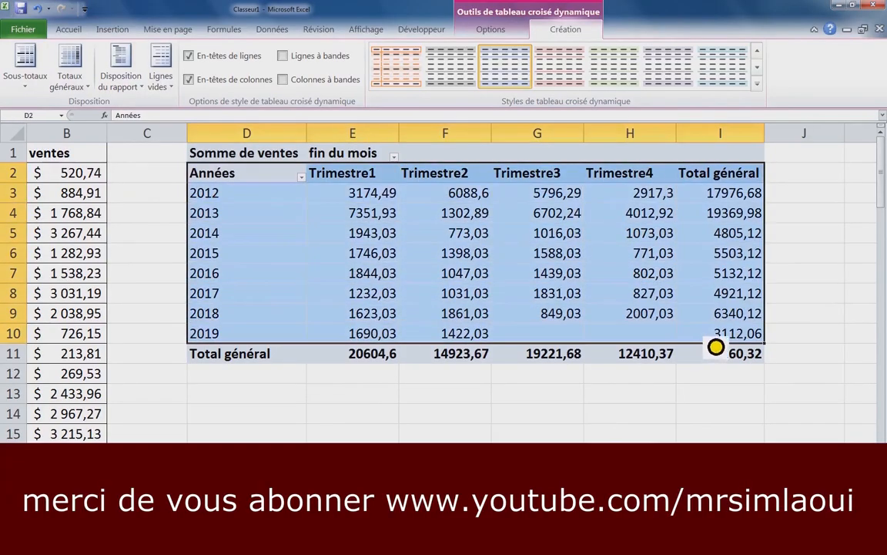
pyautogui.click(558, 260)
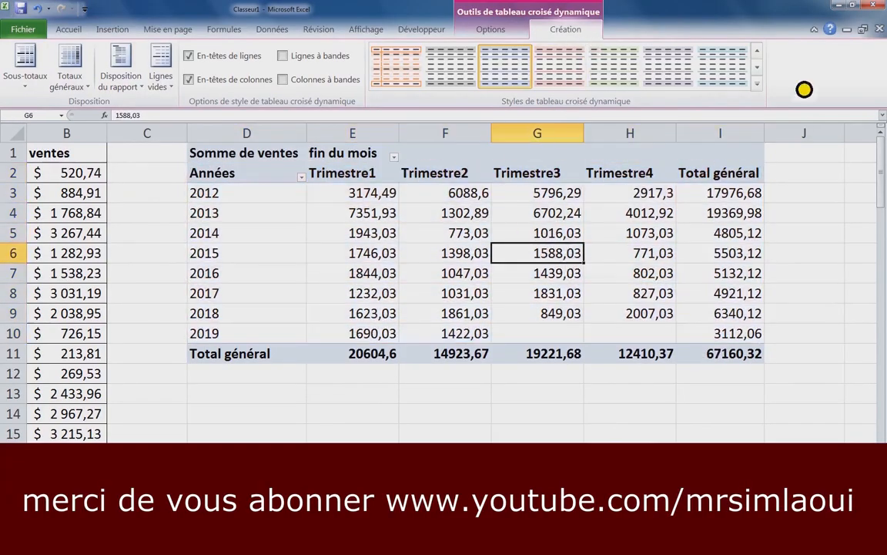
pyautogui.click(757, 85)
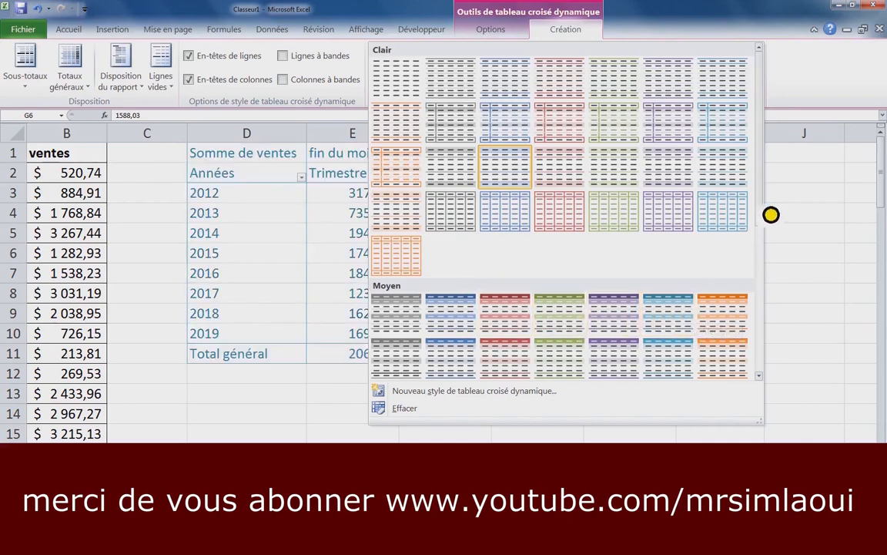
pyautogui.moveTo(761, 215); pyautogui.dragTo(765, 338)
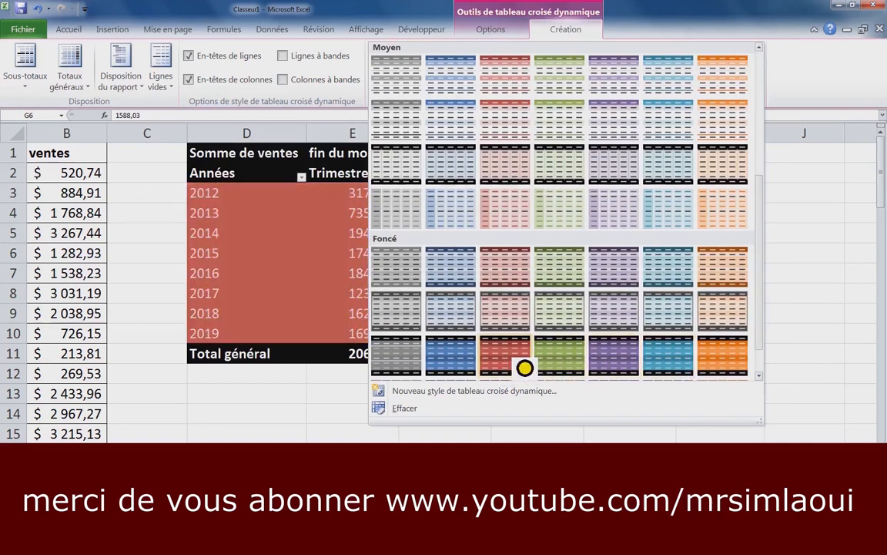
pyautogui.click(475, 368)
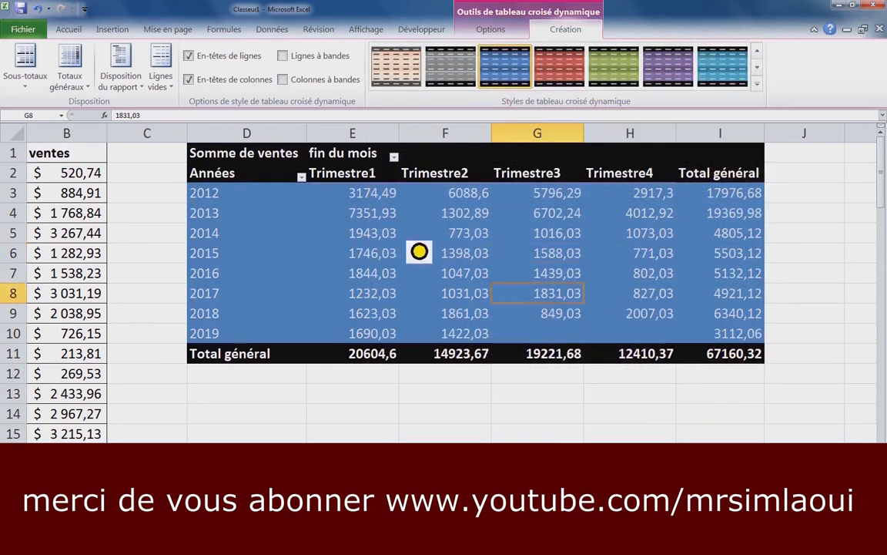
# Format the pivot table's Somme de ventes values as Monétaire with the $ Anglais (États Unis) symbol.
pyautogui.click(379, 198)
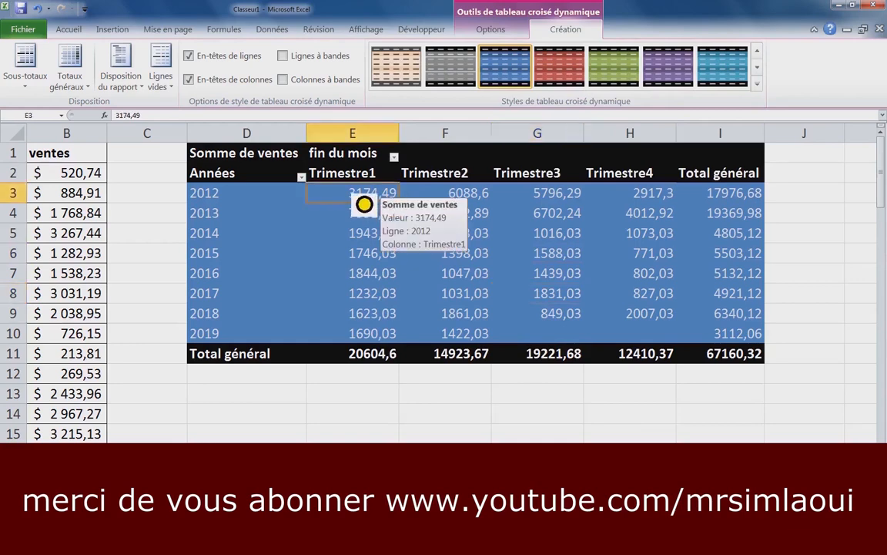
pyautogui.rightClick(364, 204)
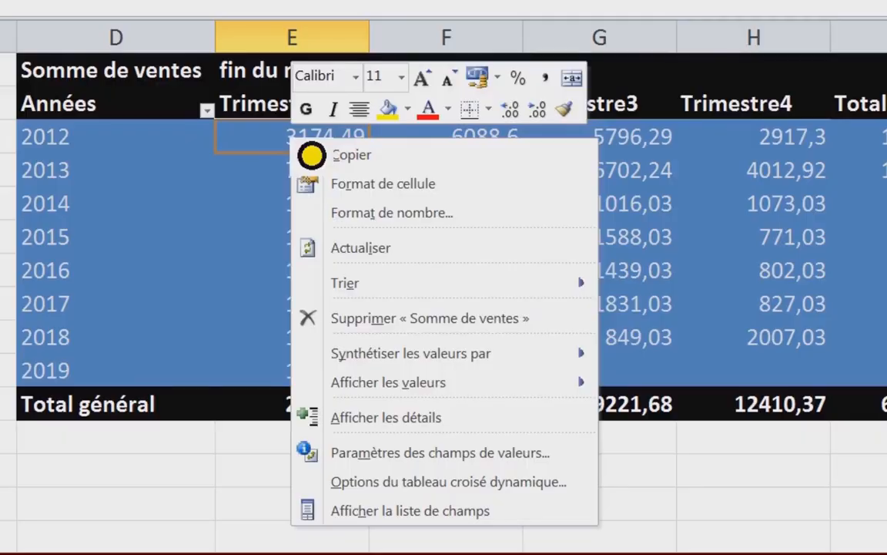
pyautogui.click(429, 243)
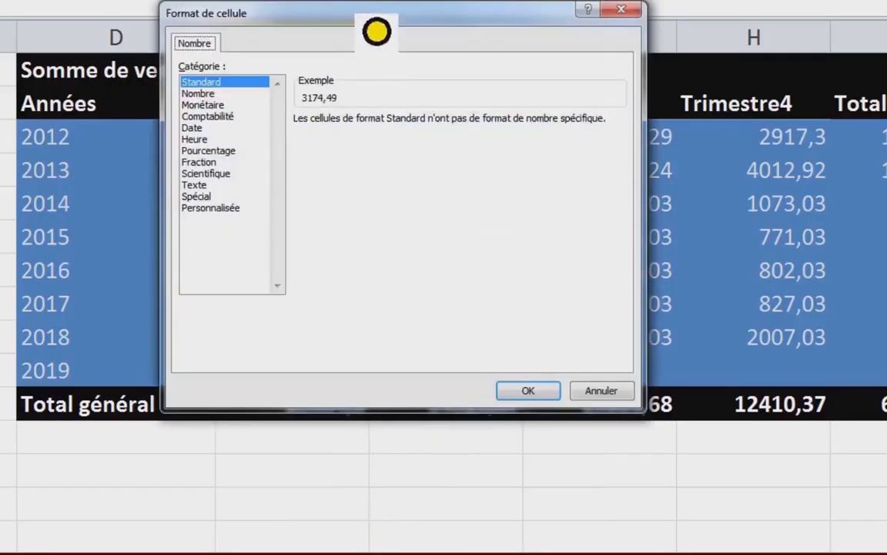
pyautogui.moveTo(376, 34); pyautogui.dragTo(450, 41)
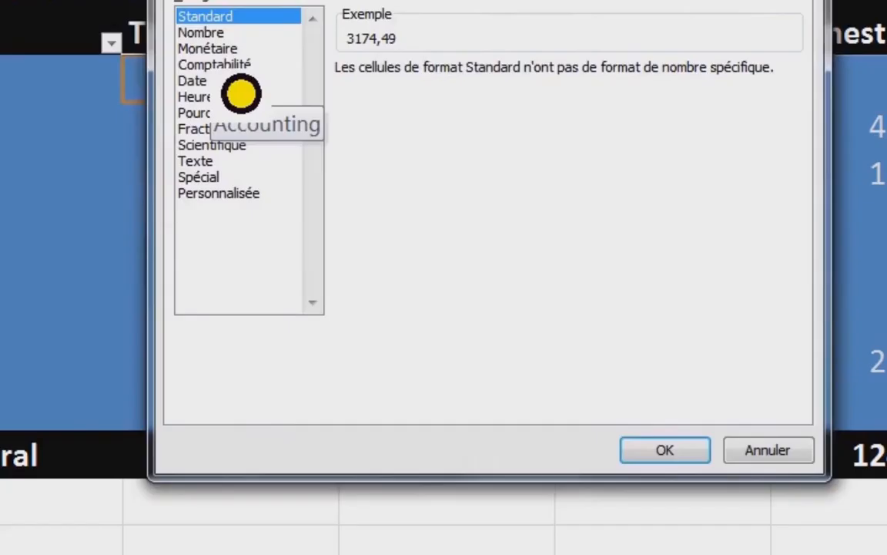
pyautogui.click(276, 114)
pyautogui.click(502, 154)
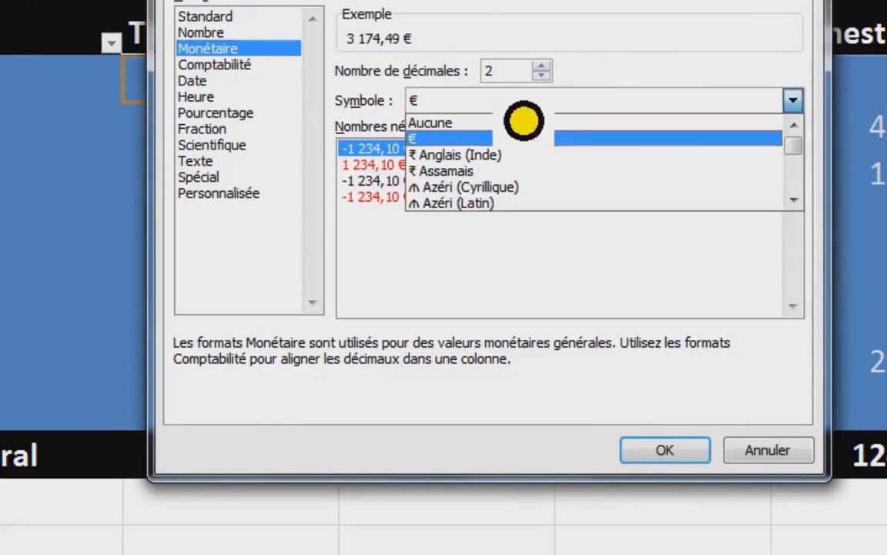
pyautogui.press('Down')
pyautogui.press('Down')
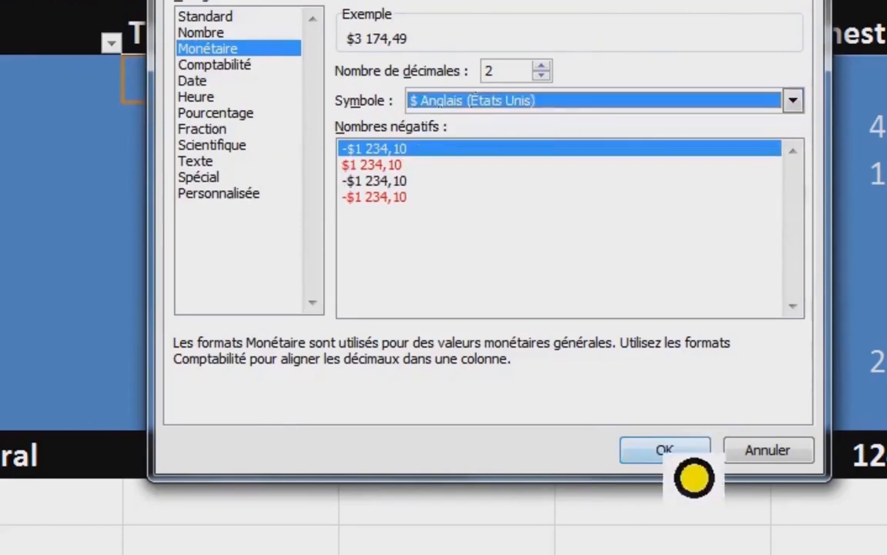
pyautogui.click(661, 455)
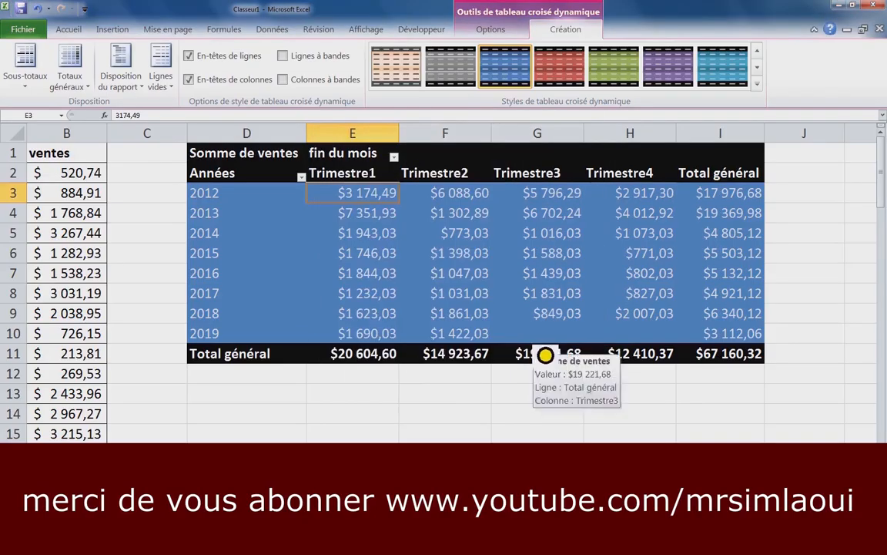
# Review the formatted quarterly sales values for all years and the Total général row of the pivot table.
pyautogui.click(661, 234)
pyautogui.click(576, 317)
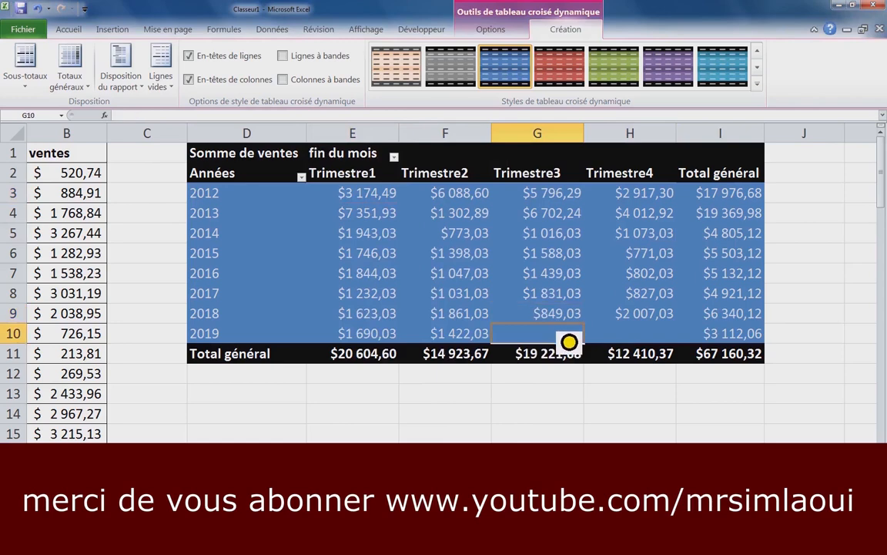
pyautogui.moveTo(327, 189); pyautogui.dragTo(755, 350)
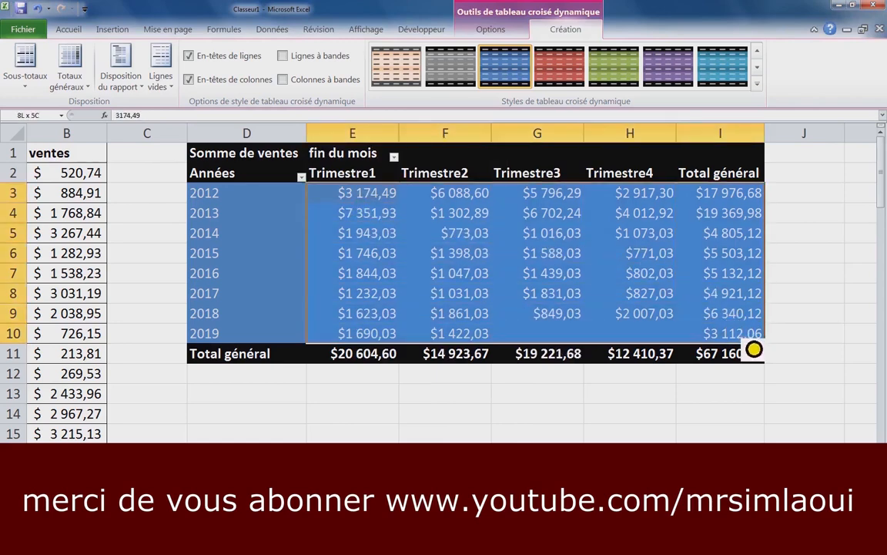
pyautogui.click(395, 354)
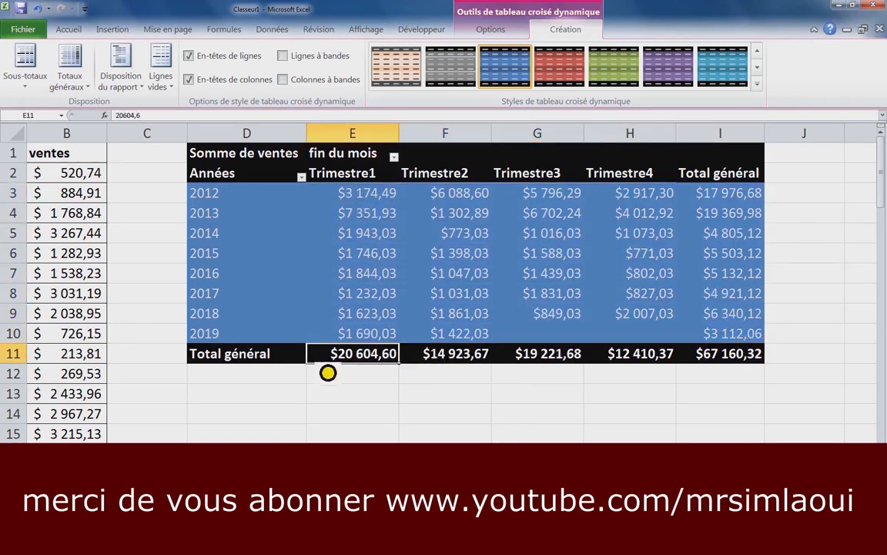
pyautogui.moveTo(327, 370); pyautogui.dragTo(745, 365)
pyautogui.click(510, 237)
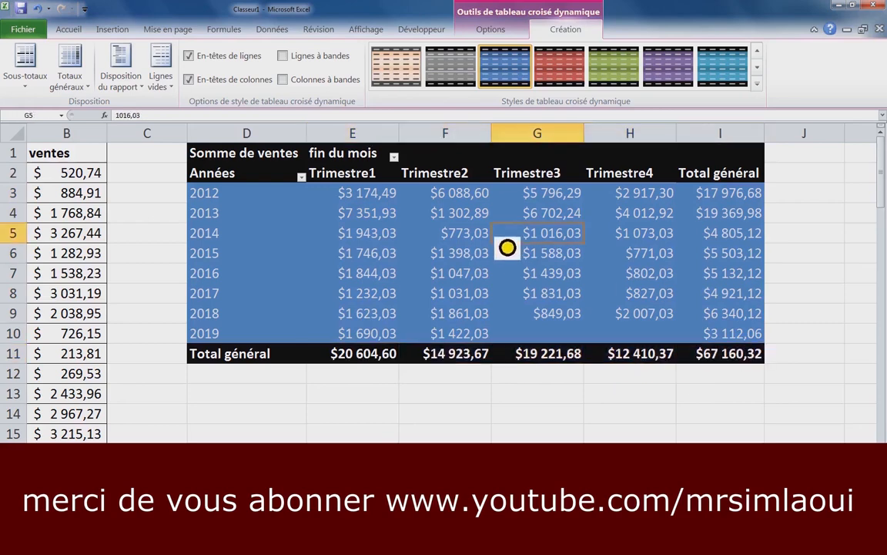